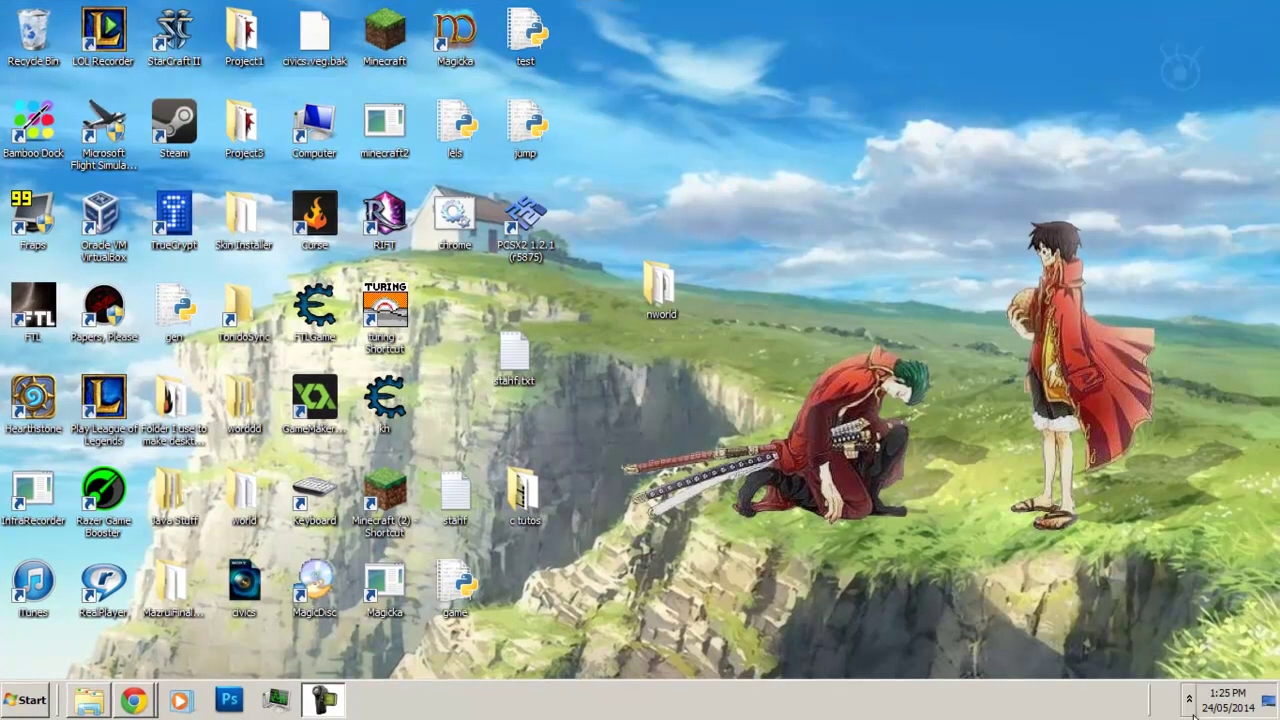
Step: Bring up the Hamachi window from the tray and bring Chrome to the front
left_click(1191, 701)
left_click(1233, 560)
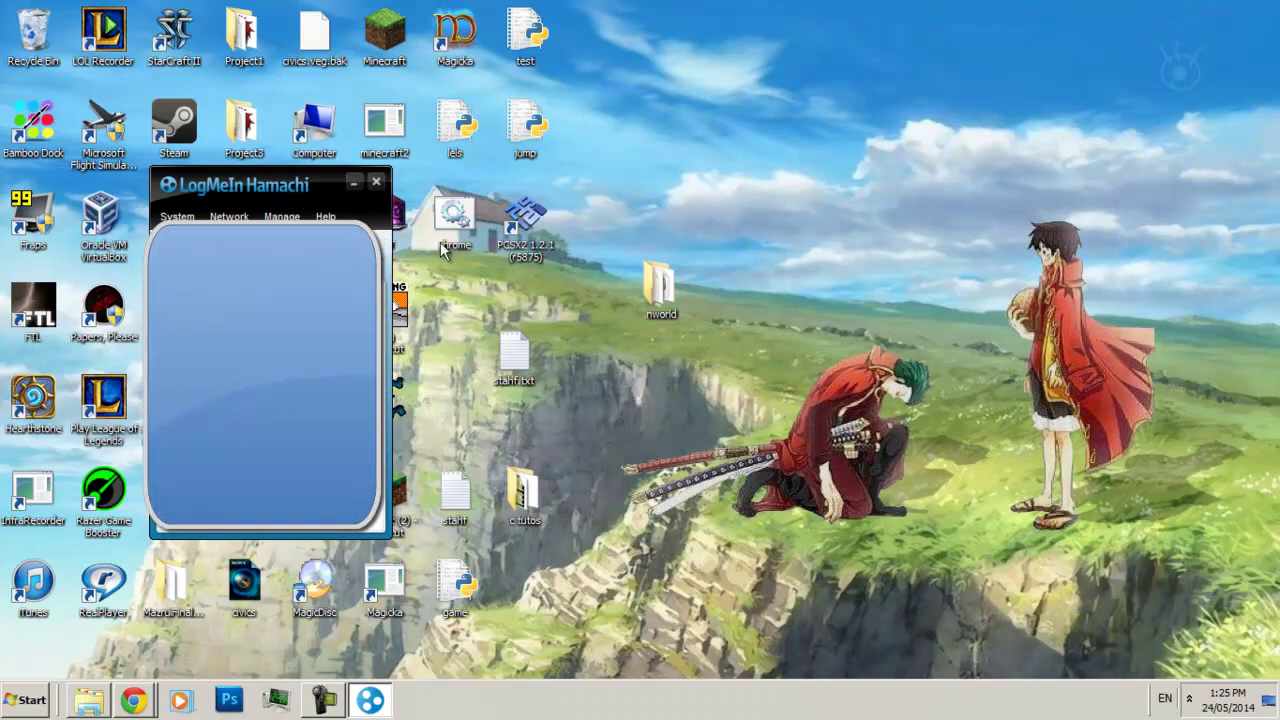
left_click(357, 188)
mouse_move(133, 699)
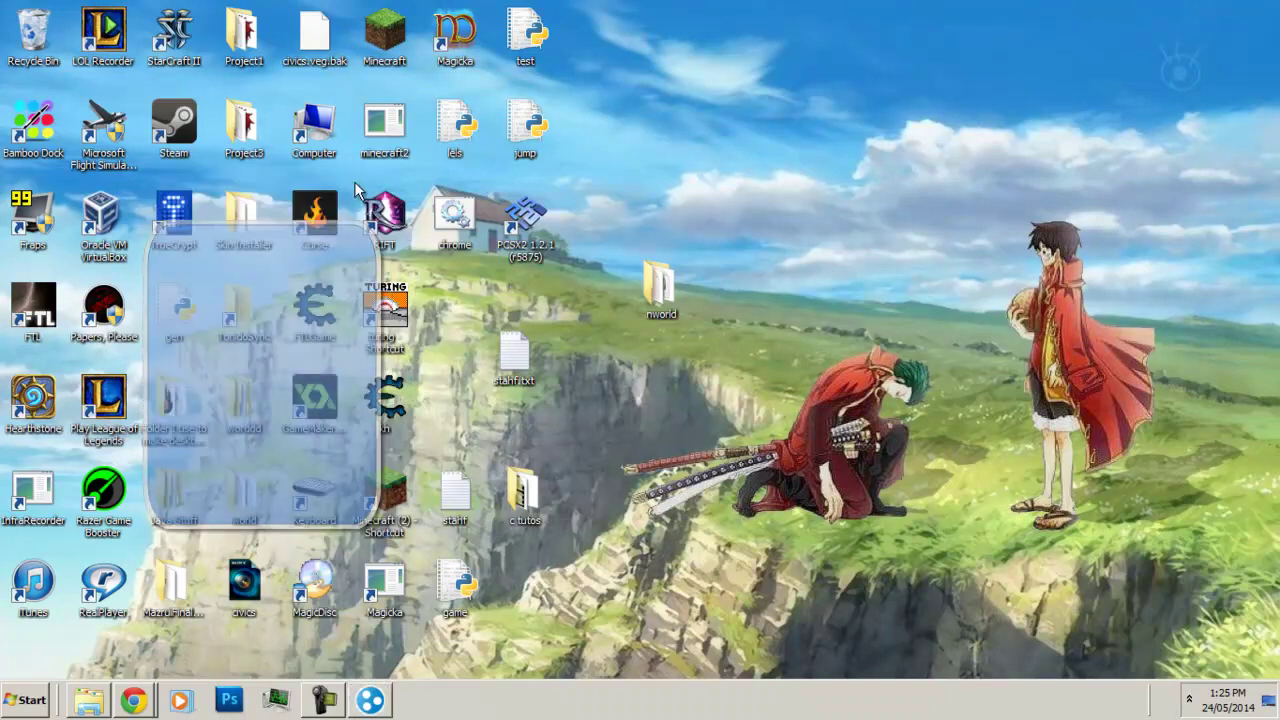
left_click(170, 660)
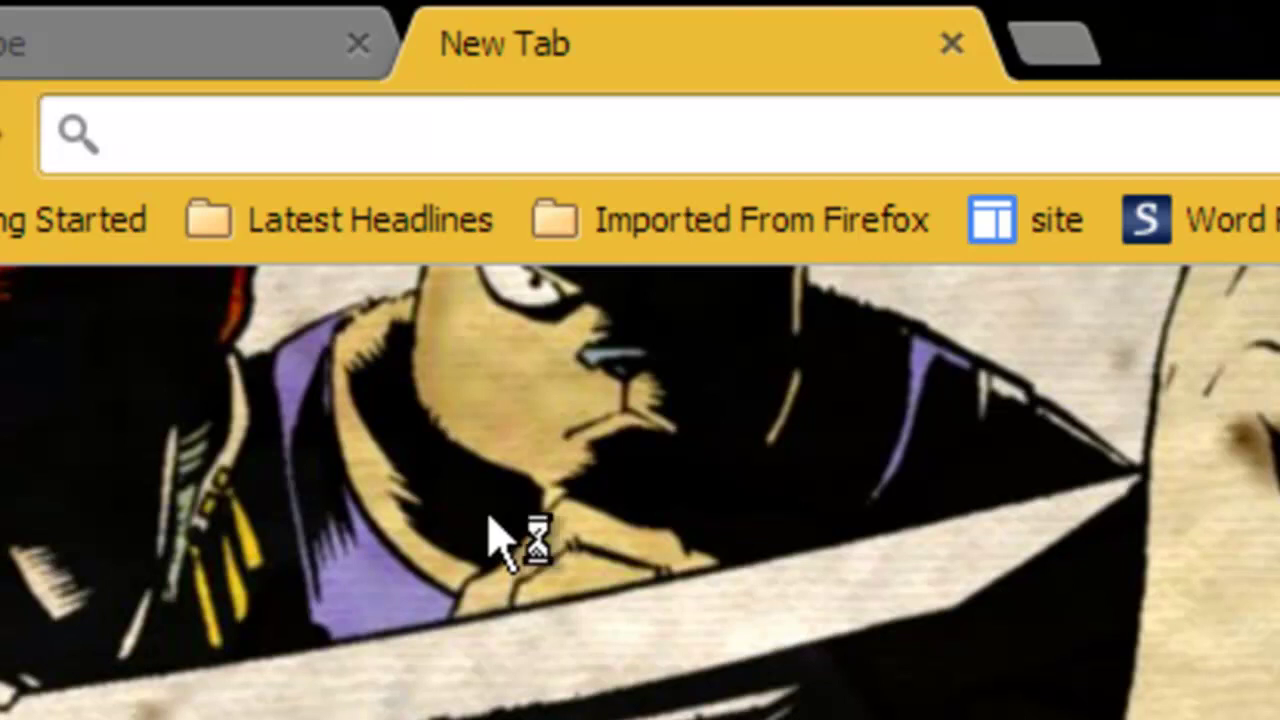
Step: Search 'download hamachi', accept the LogMeIn Conditions of Use, and minimize Chrome
type("download hamach")
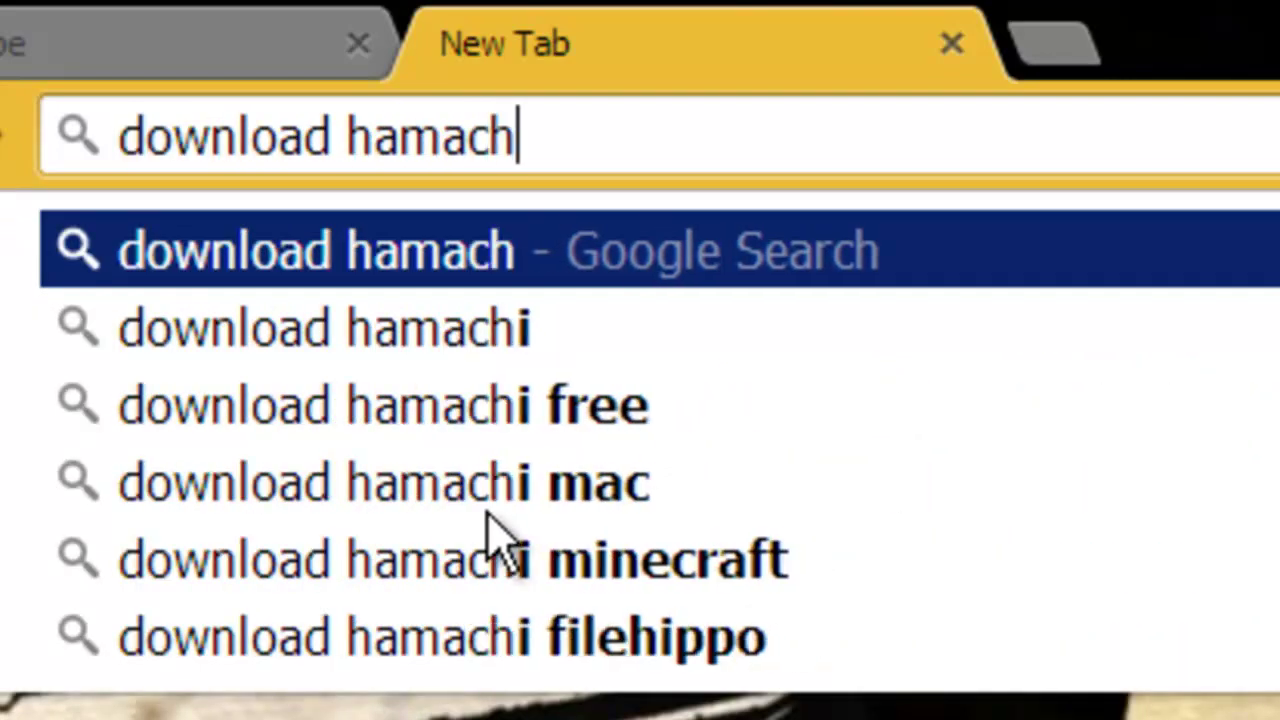
type("i")
key("Return")
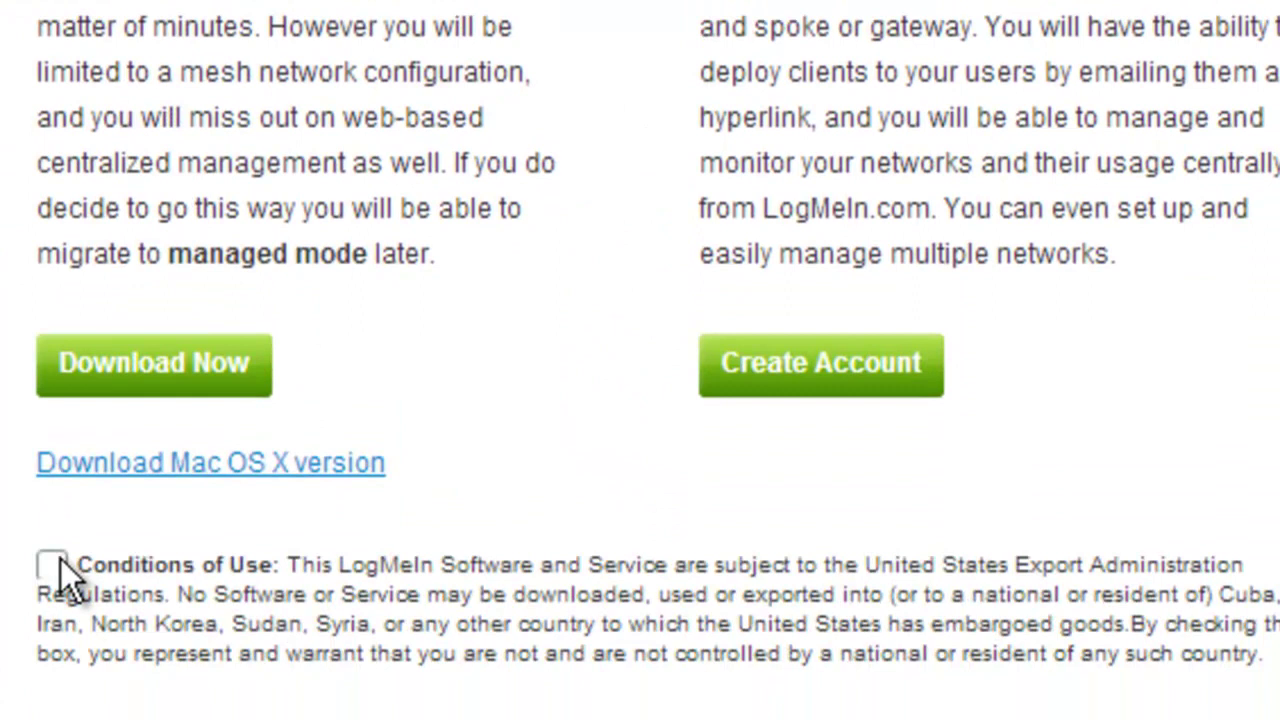
left_click(52, 560)
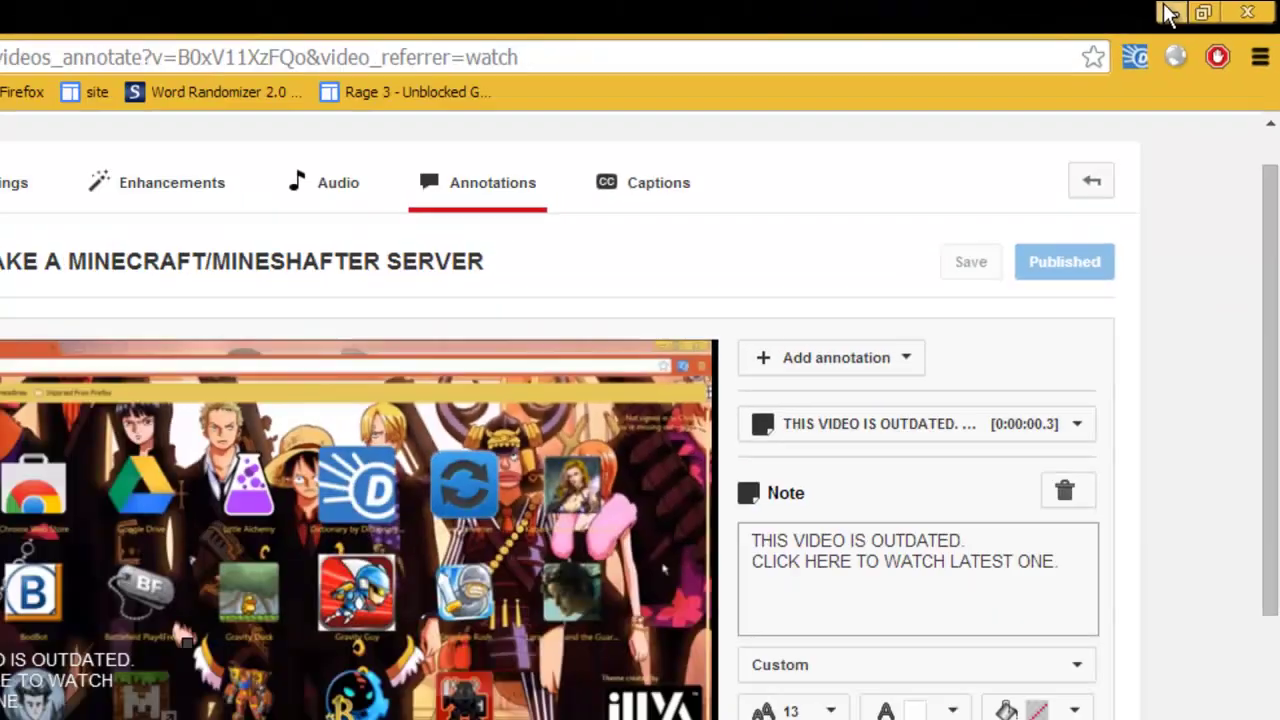
left_click(1075, 15)
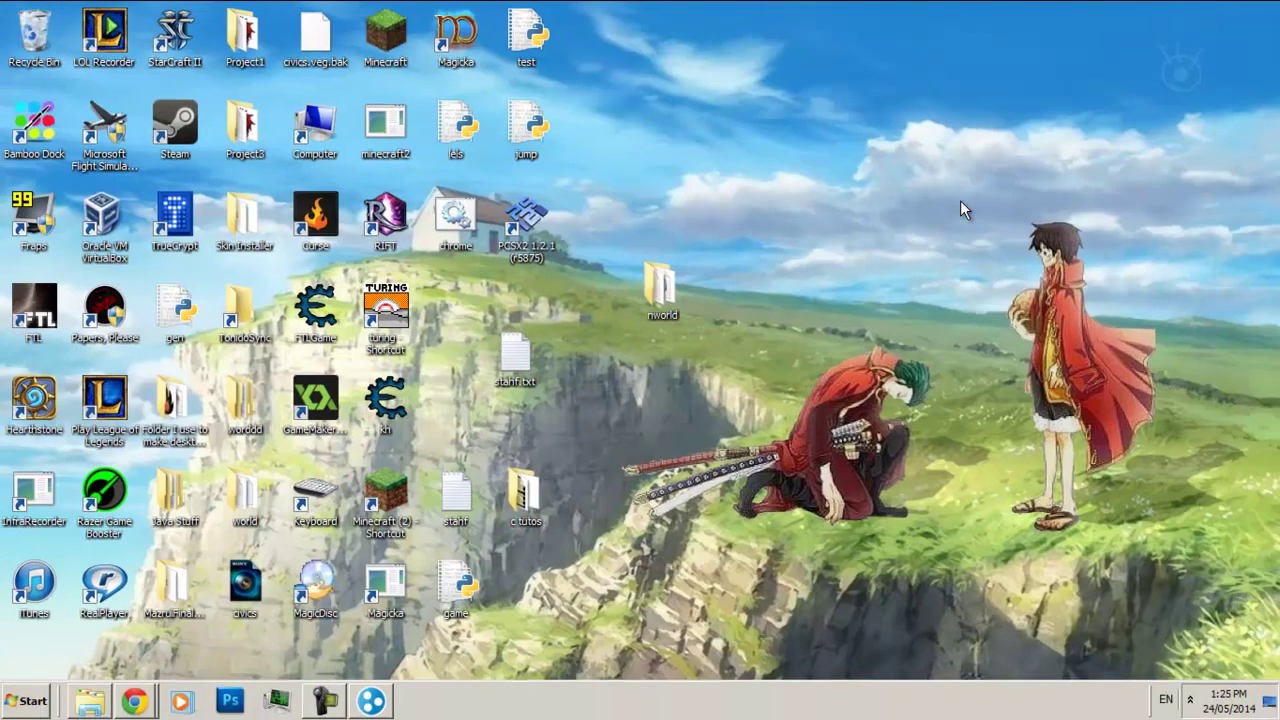
Step: Show the hidden notification-area icons to reach the Hamachi tray icon
left_click(1190, 698)
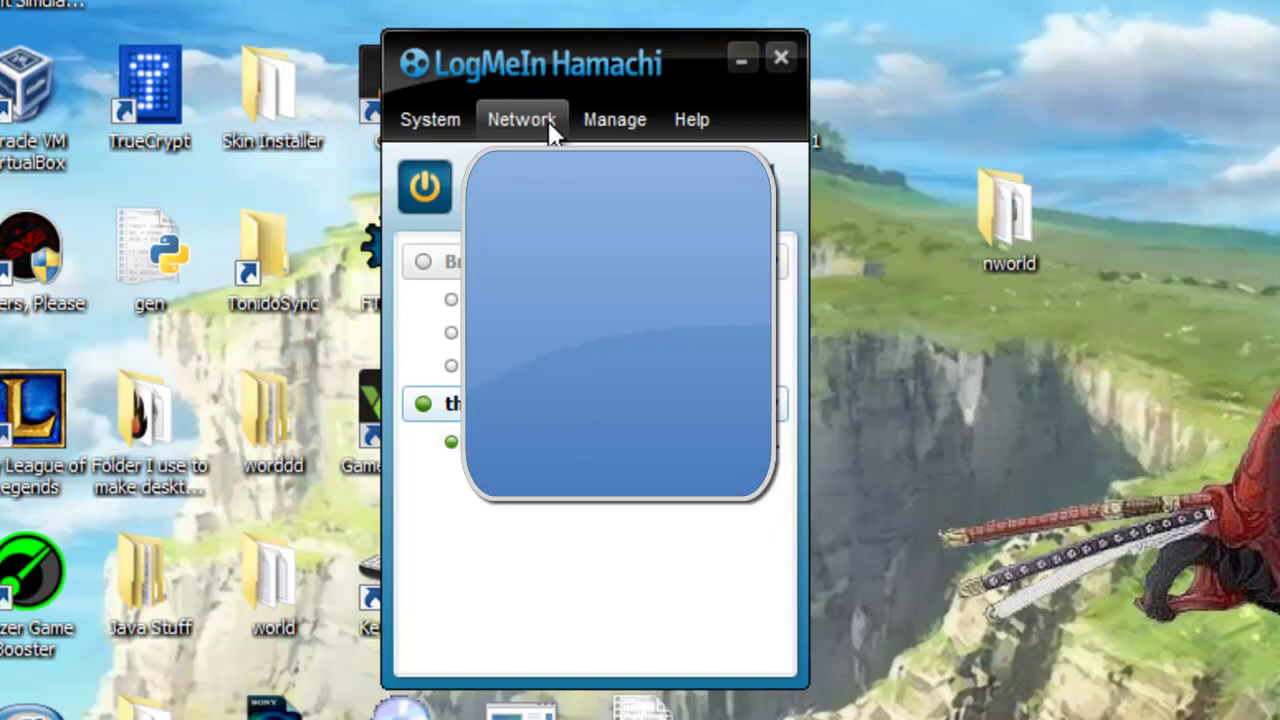
Step: Create the Hamachi network 'multitutoman' with a network password entered and confirmed
left_click(548, 121)
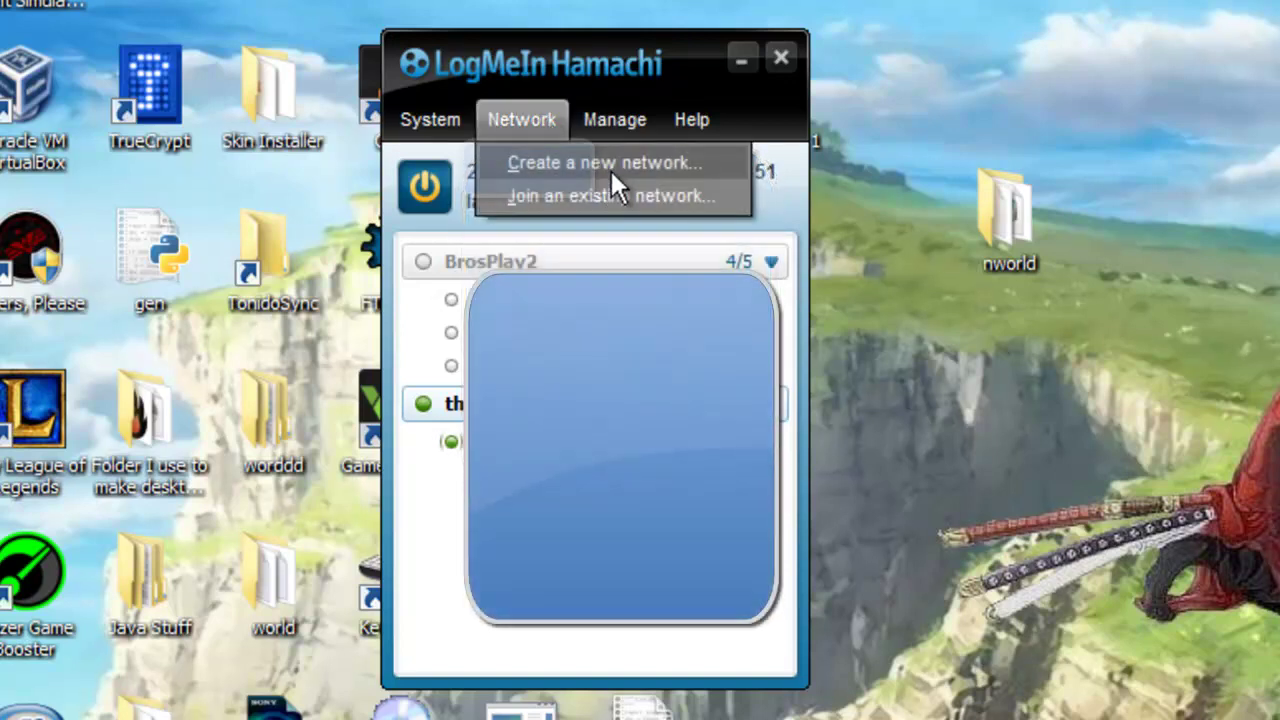
left_click(612, 168)
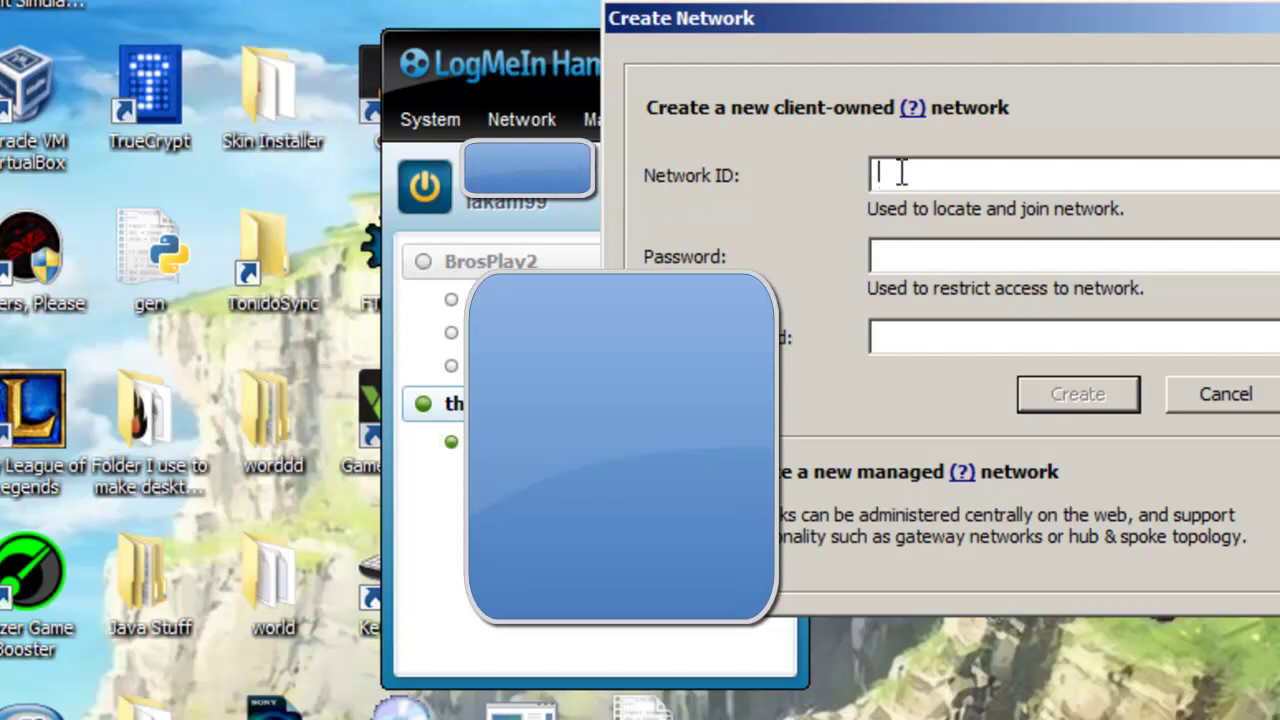
type("mult")
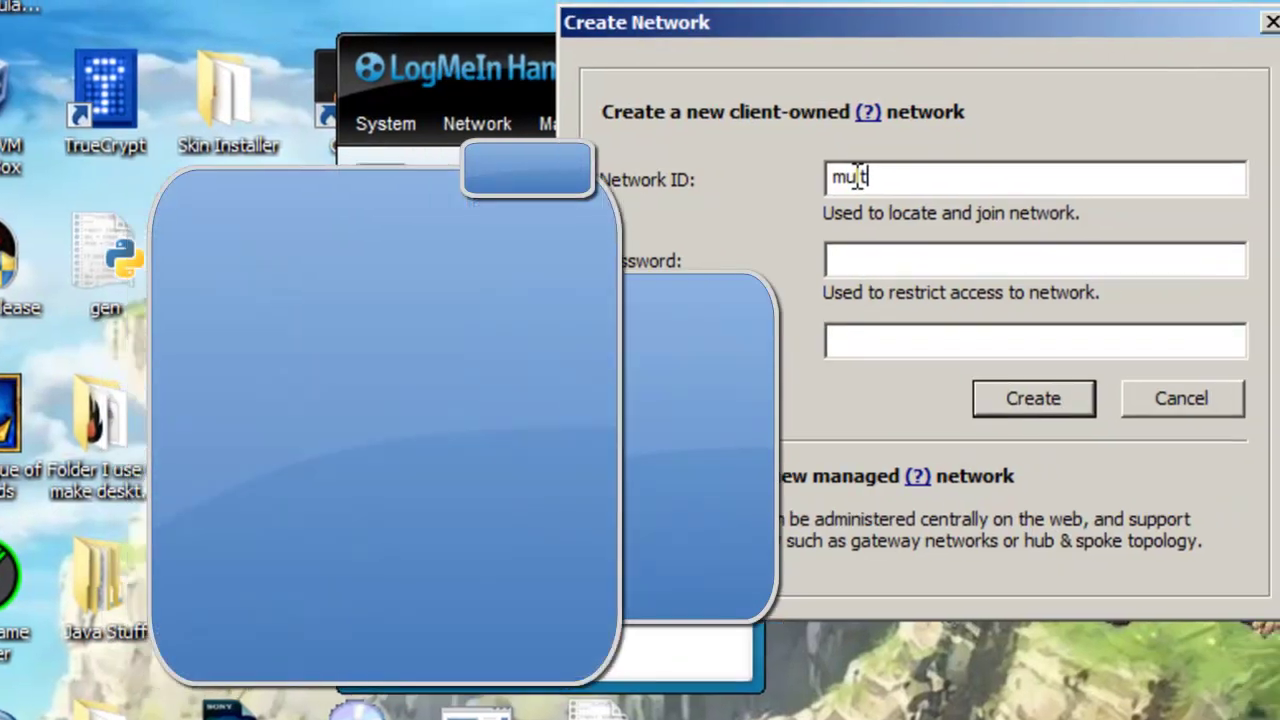
type("i")
type("tutoman")
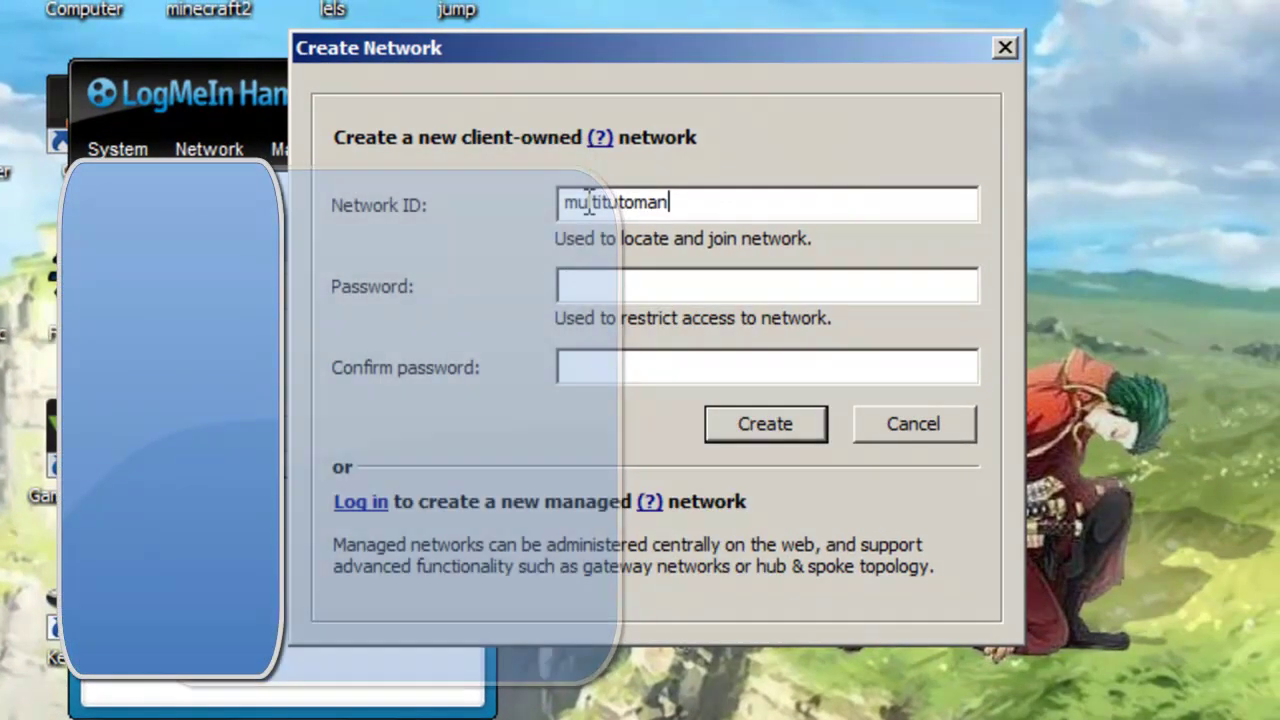
key("Tab")
key("Tab")
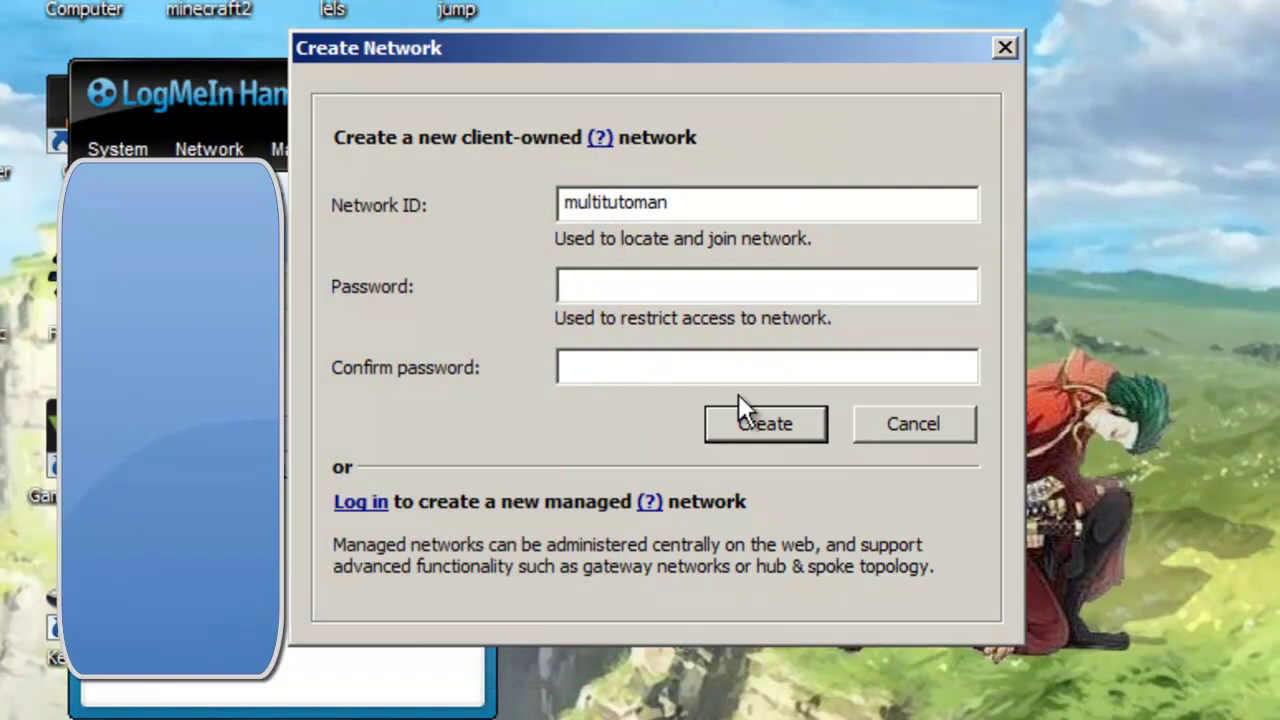
left_click(778, 439)
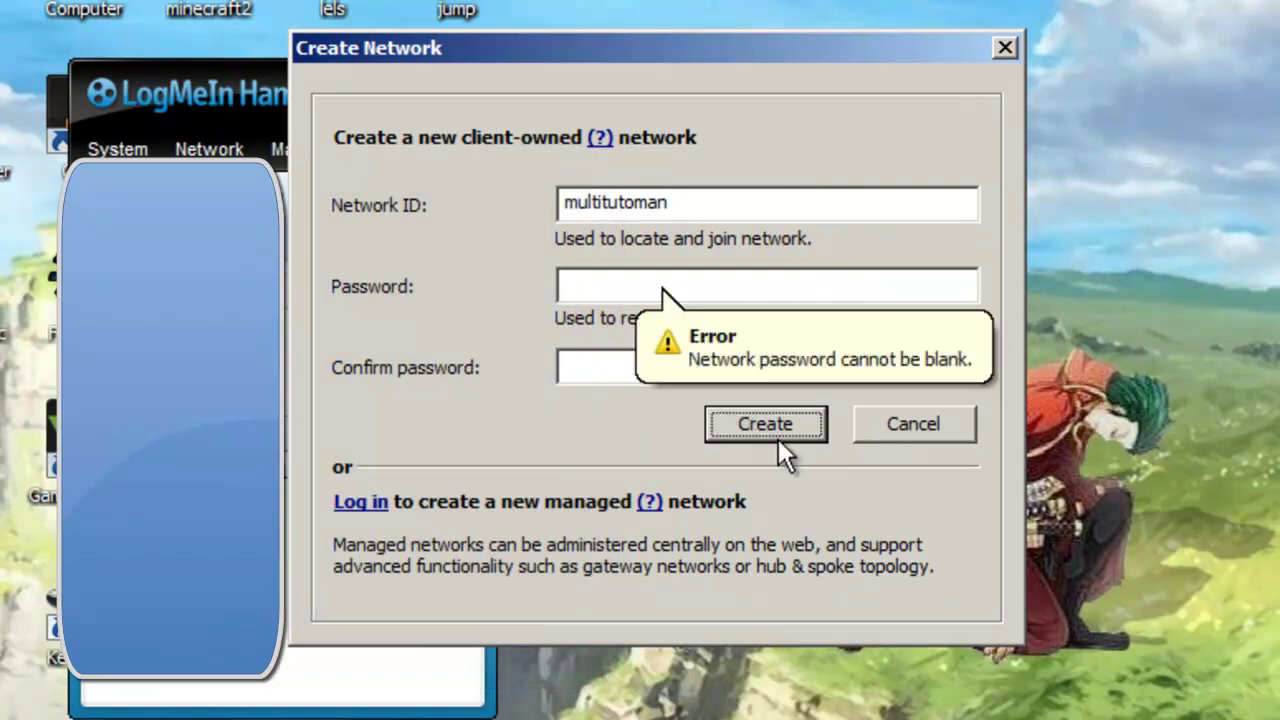
left_click(700, 286)
key("Tab")
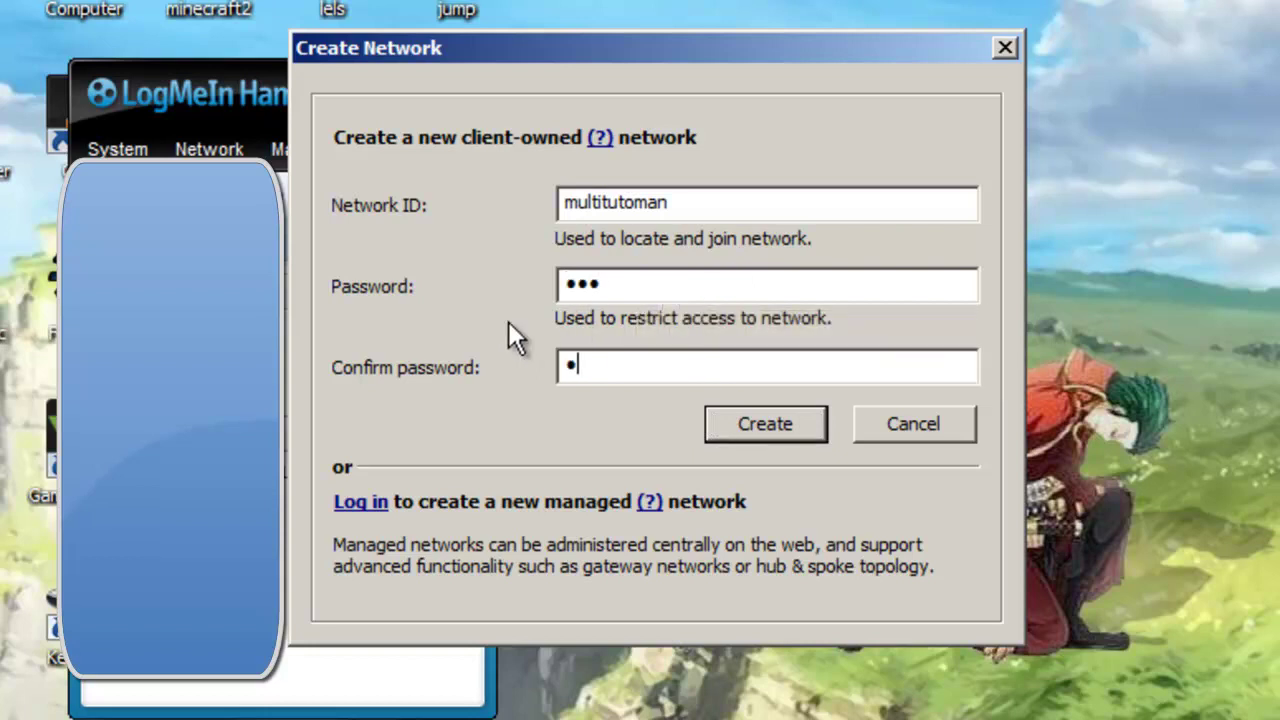
left_click(755, 430)
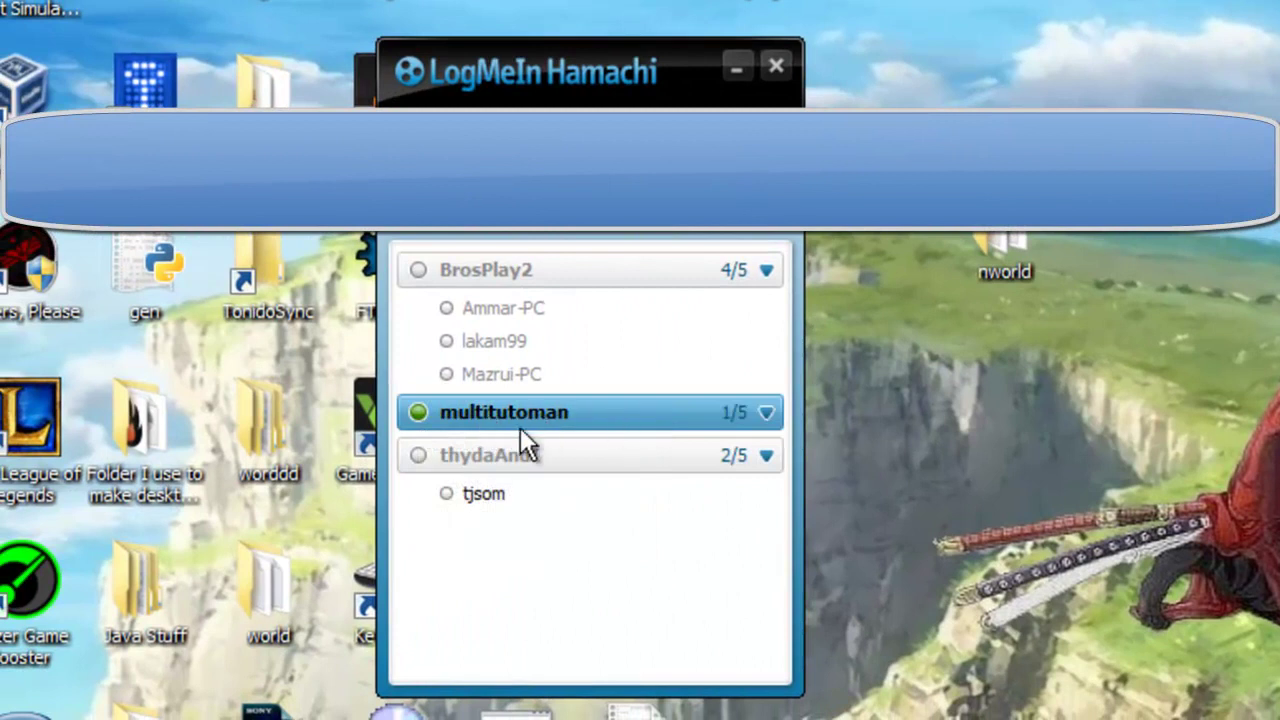
Step: Reposition the Hamachi window, then bring up the Join network form and cancel it
mouse_move(574, 92)
left_mouse_down()
mouse_move(973, 28)
mouse_move(1078, 30)
left_mouse_up()
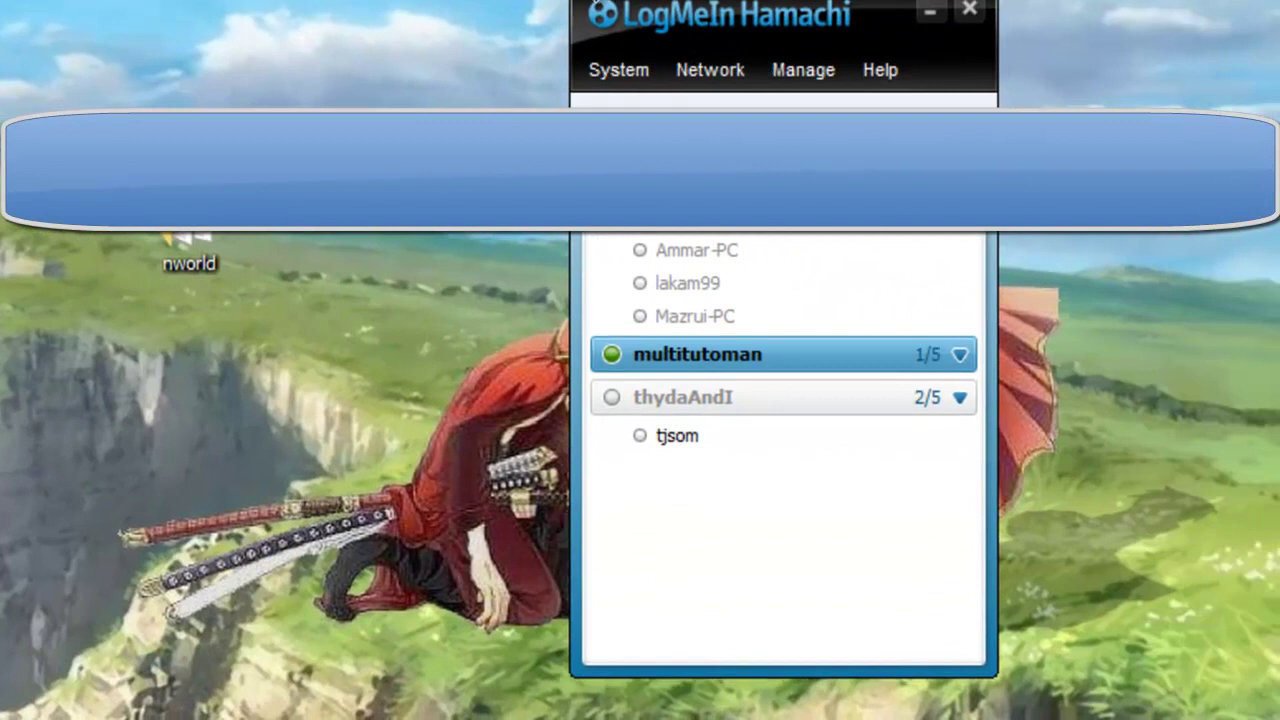
left_click_drag(662, 22, 674, 57)
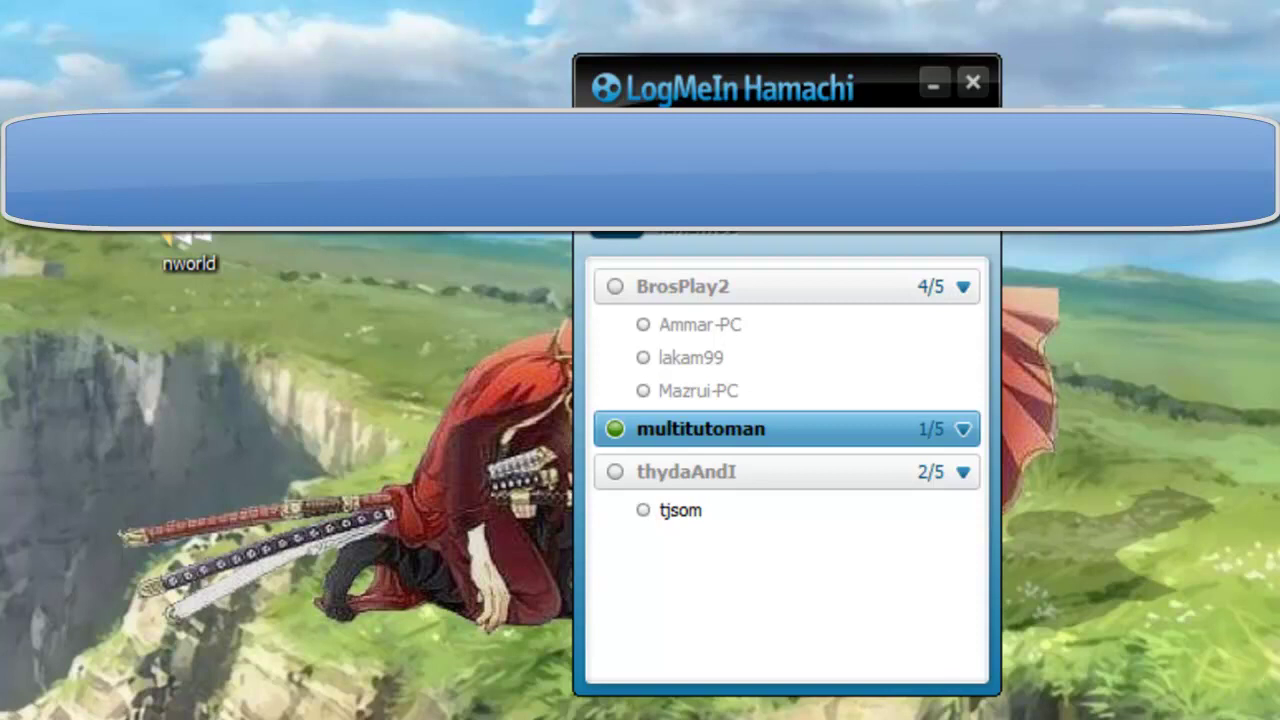
left_click(713, 144)
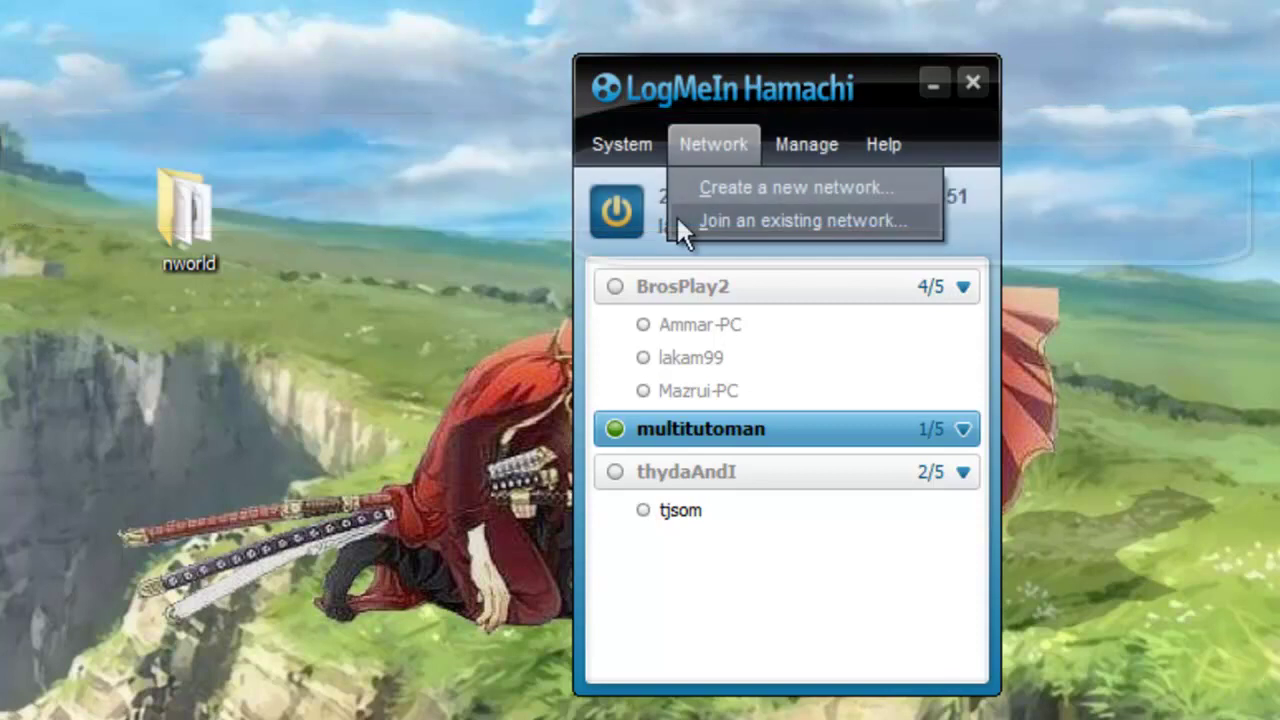
left_click(678, 222)
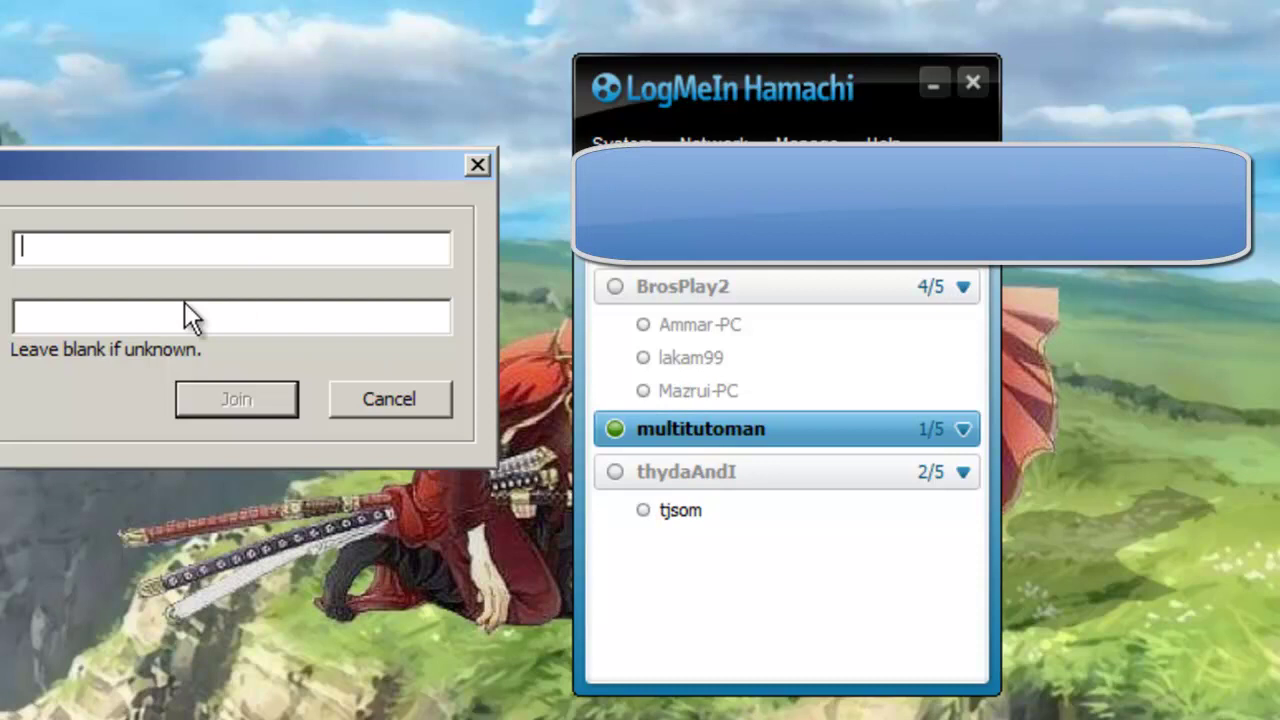
left_click(381, 402)
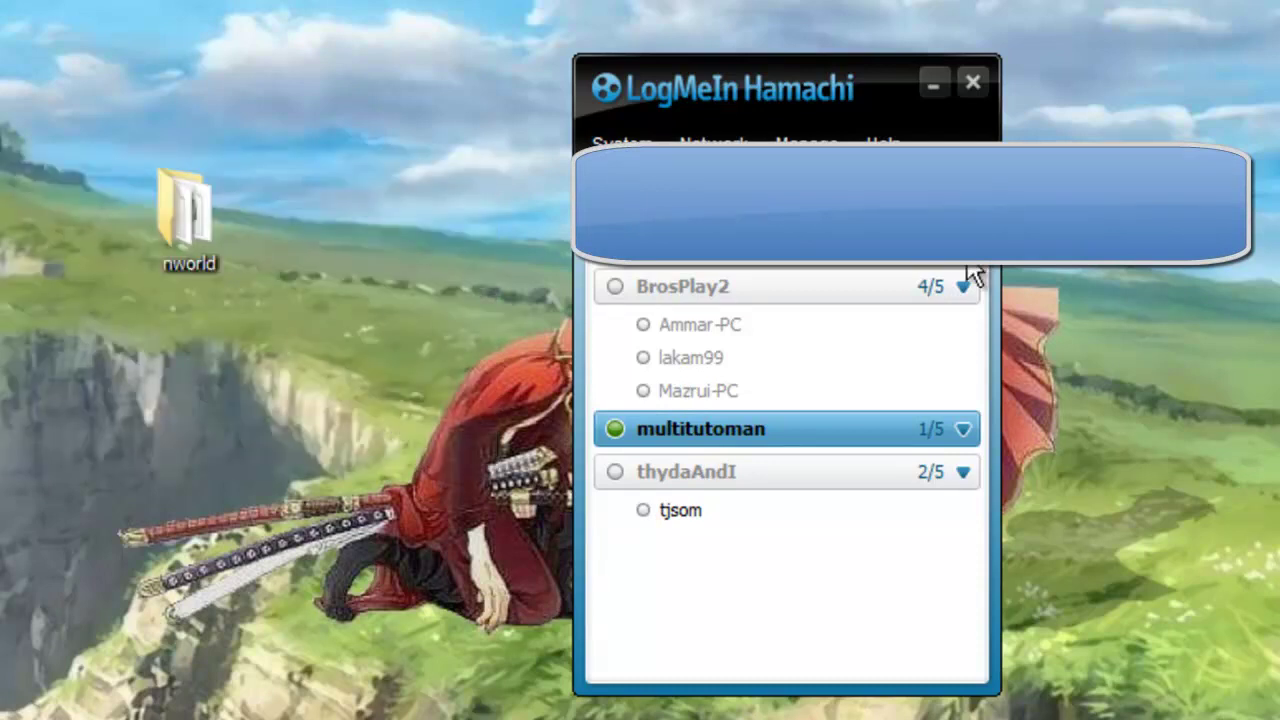
Step: Minimize Hamachi, open the nworld folder, and show the server properties file's options
left_click(937, 82)
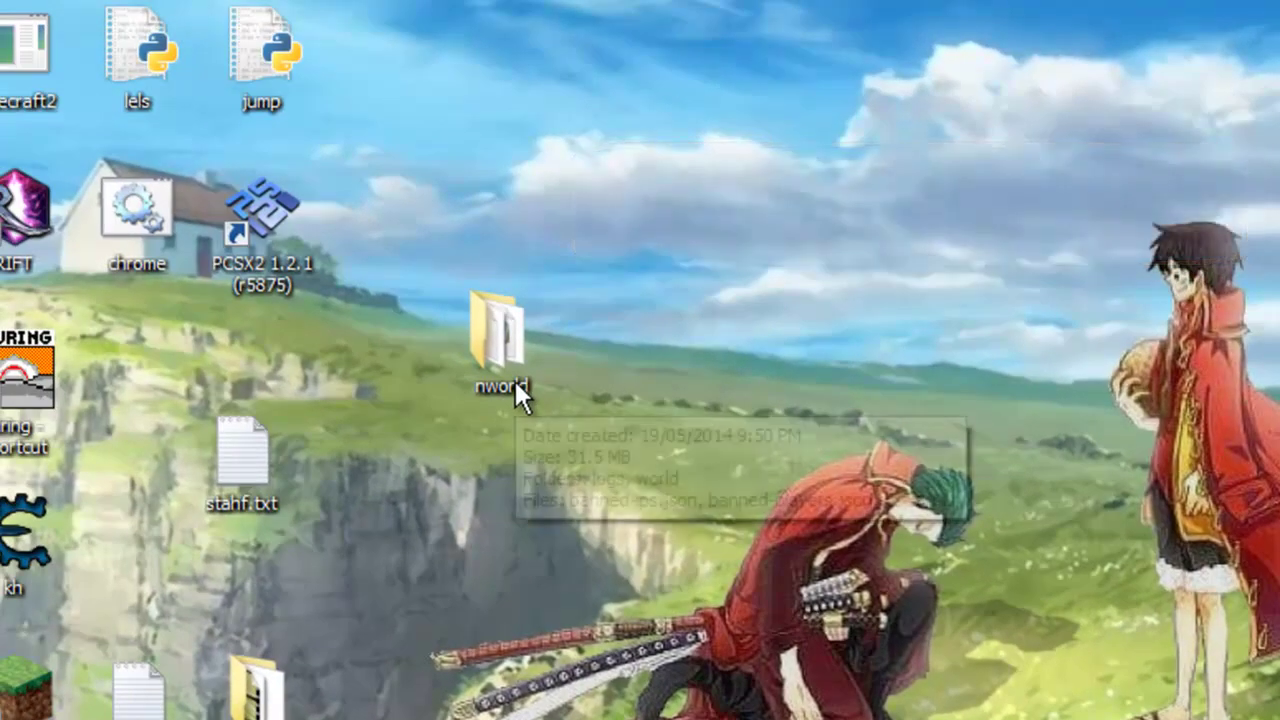
double_click(514, 380)
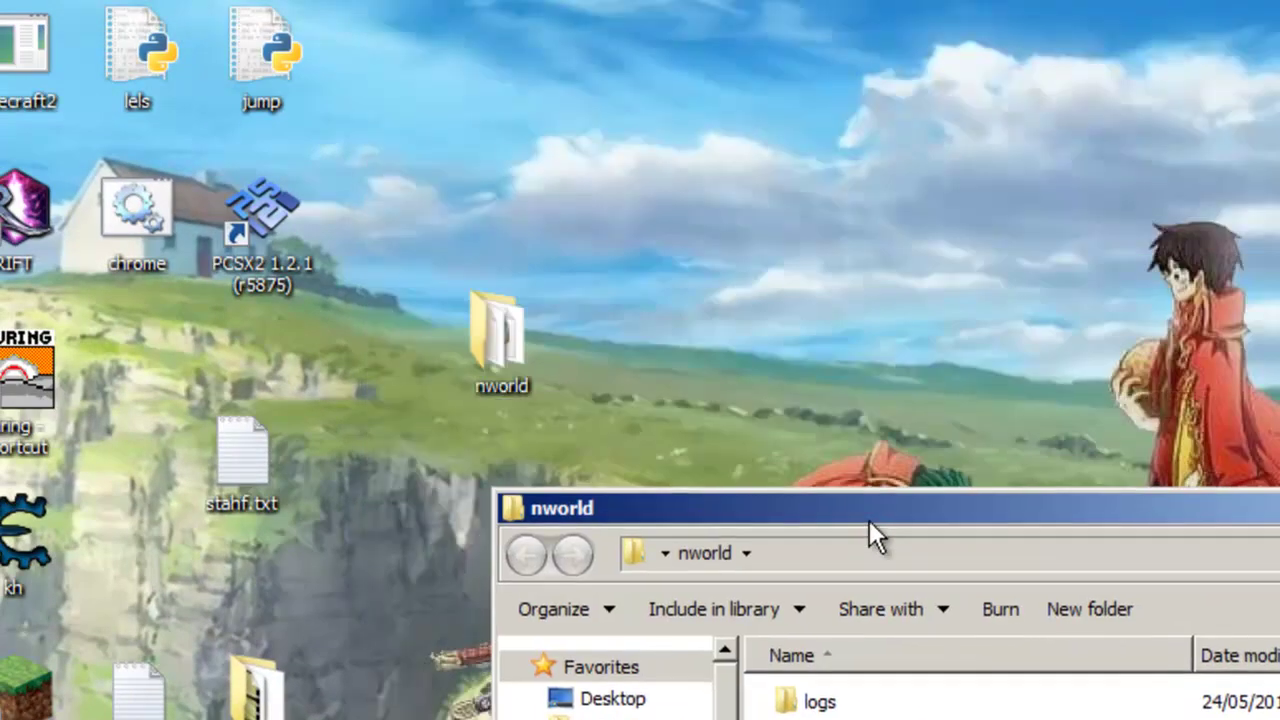
left_click_drag(750, 40, 940, 268)
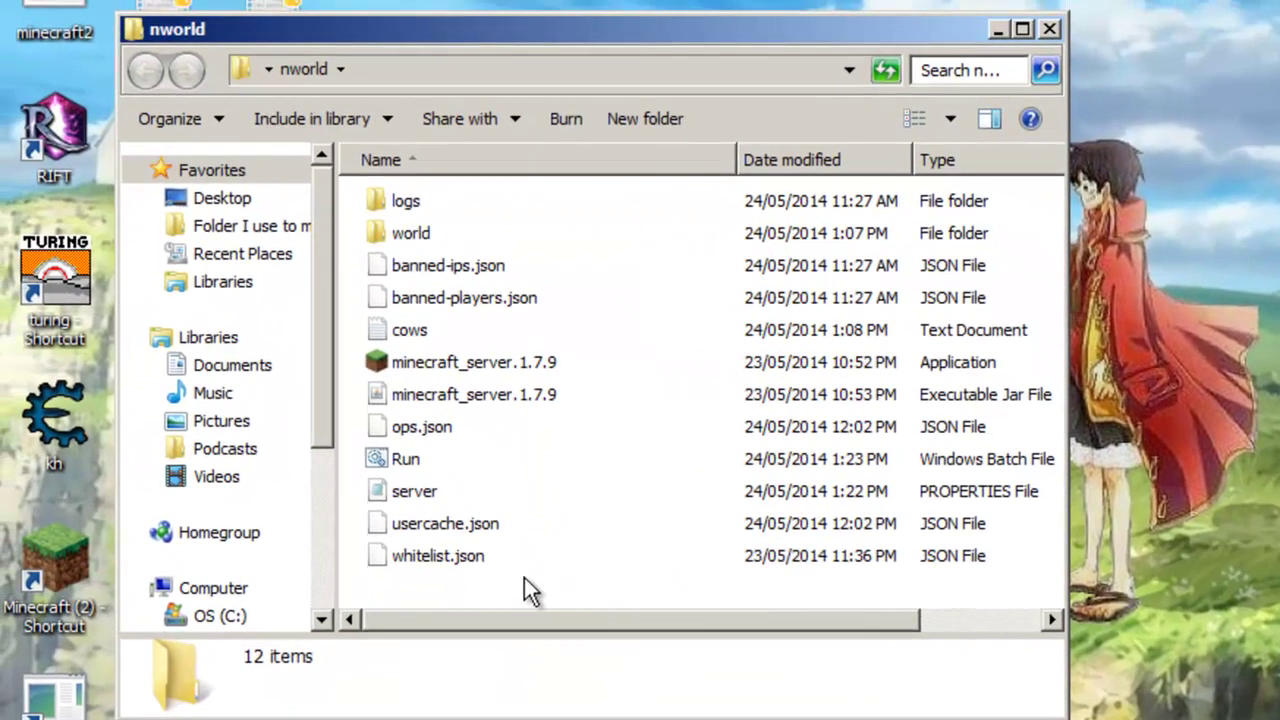
left_click(430, 500)
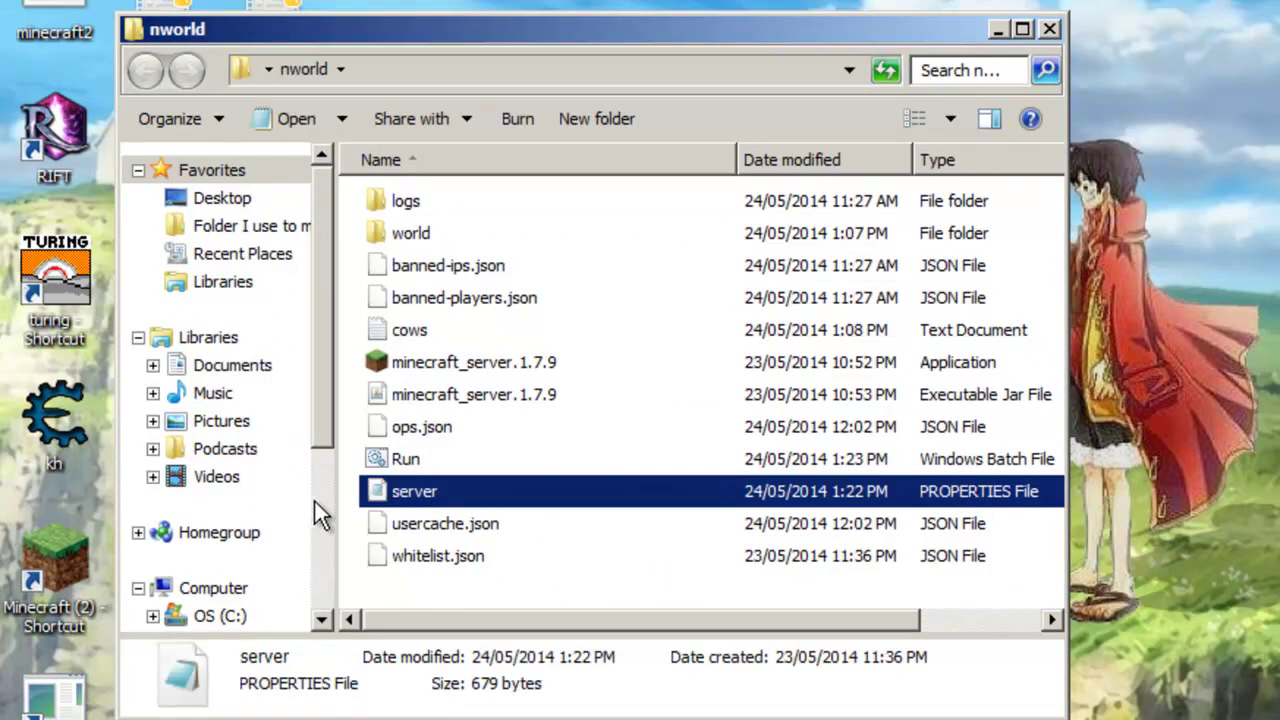
right_click(410, 495)
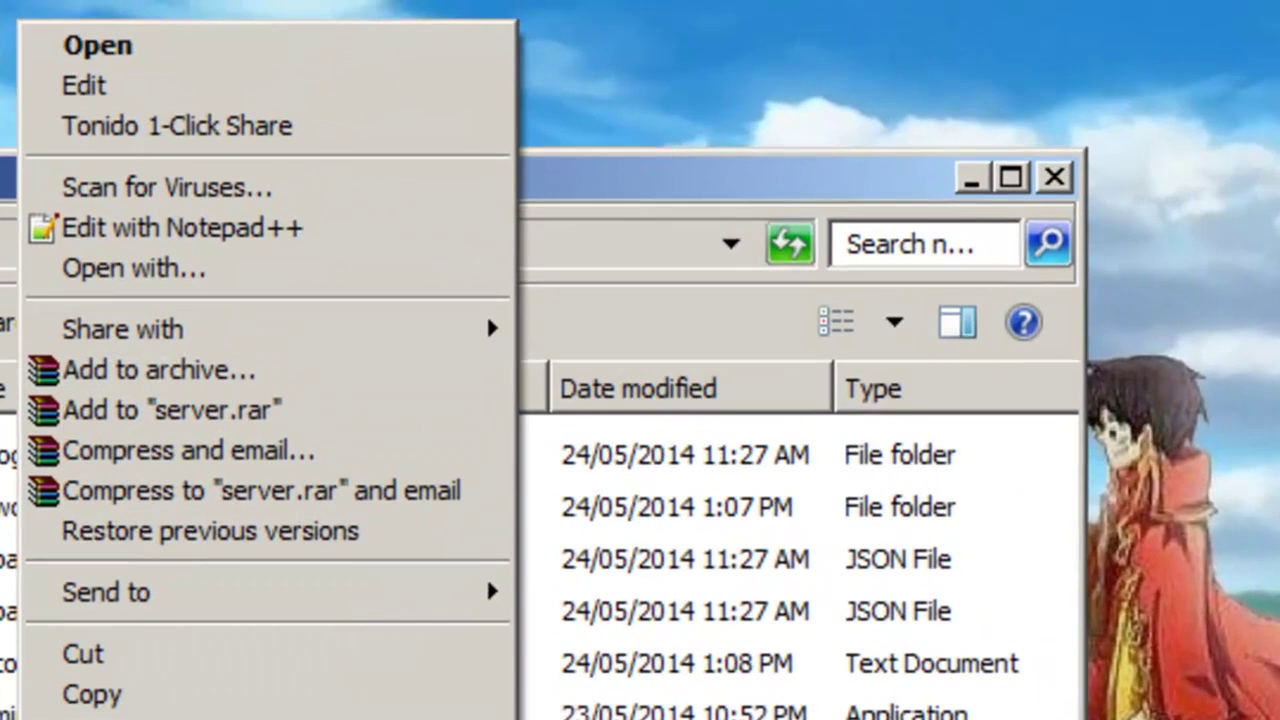
Step: Open the server properties file in Notepad, set online-mode=false, save and close
left_click(280, 290)
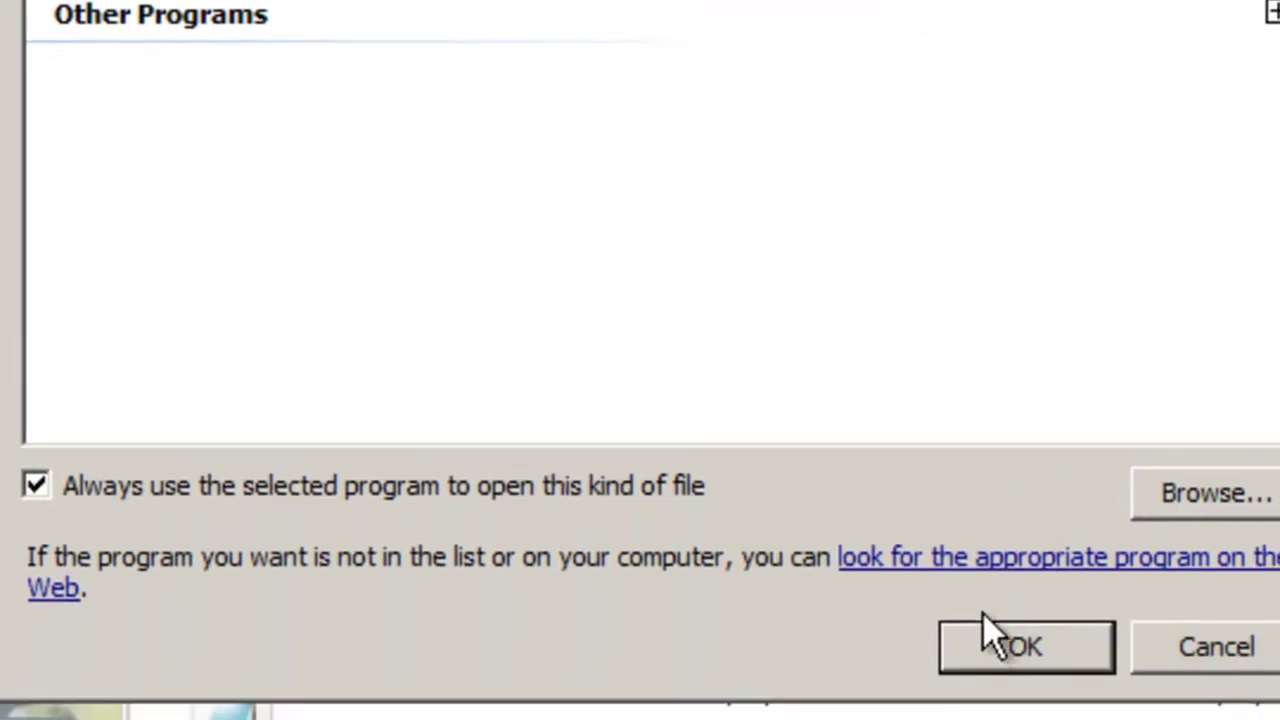
left_click(982, 645)
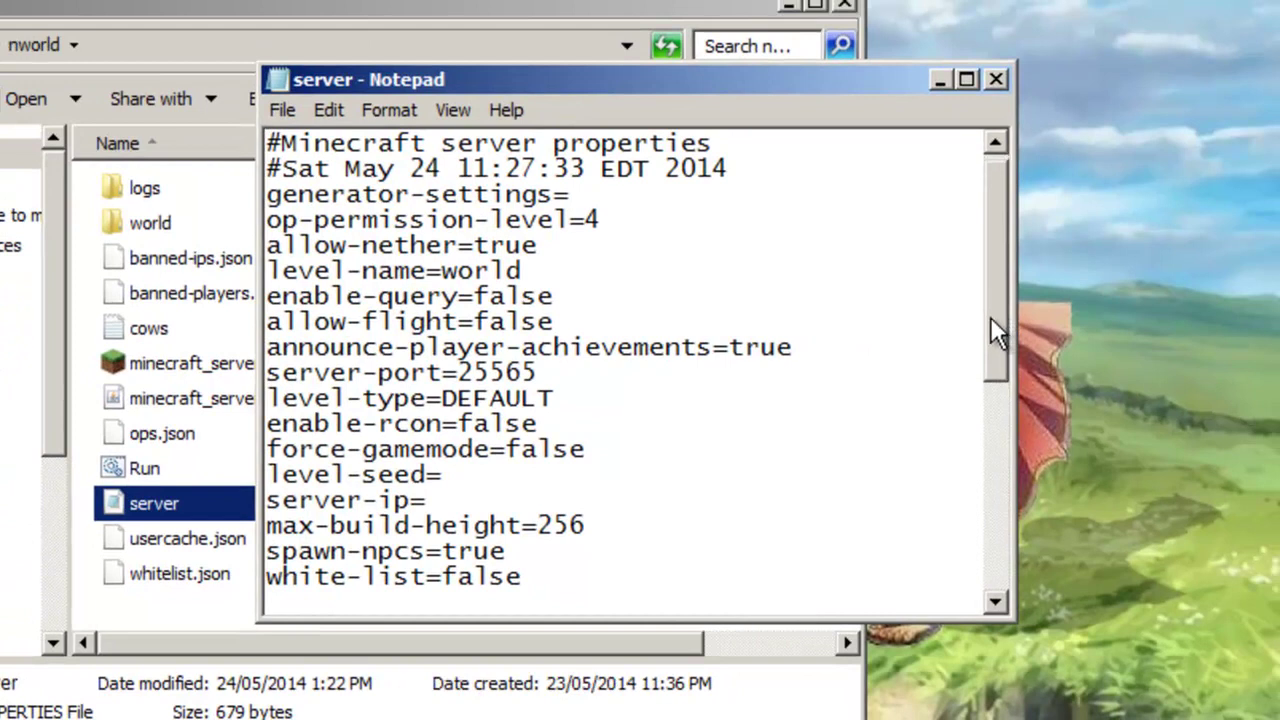
left_click_drag(991, 318, 975, 490)
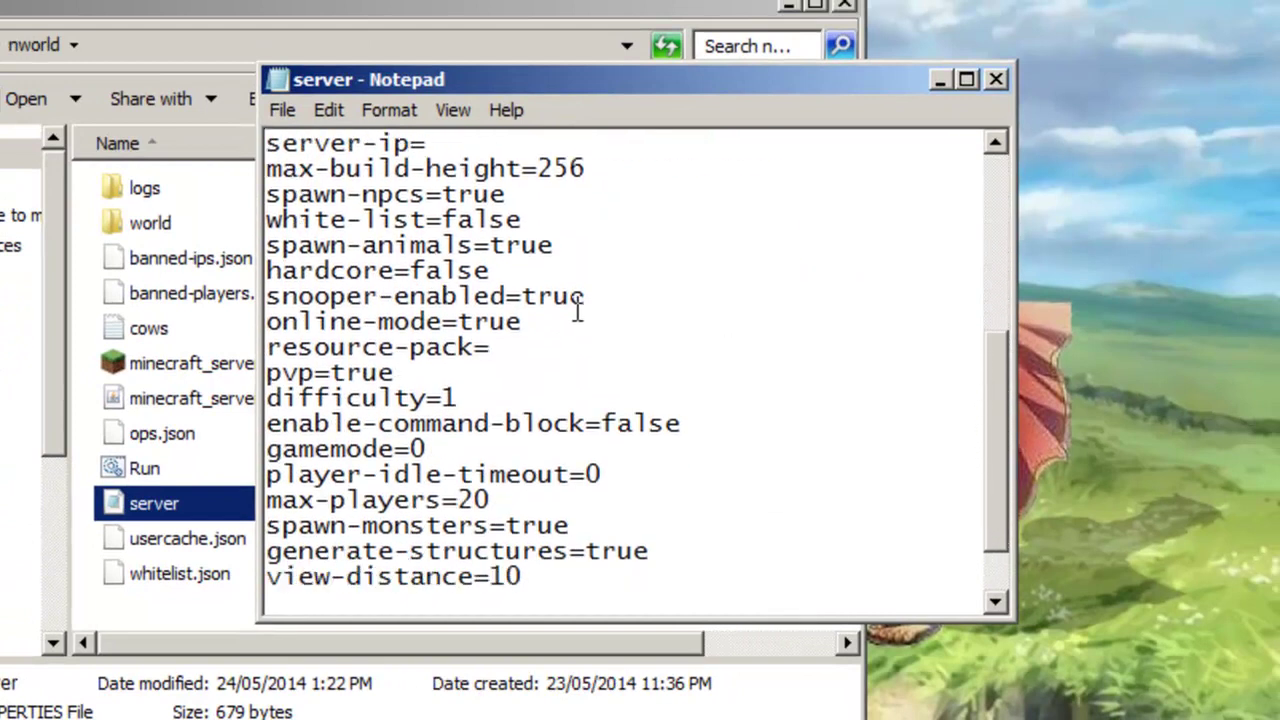
left_click_drag(521, 325, 461, 330)
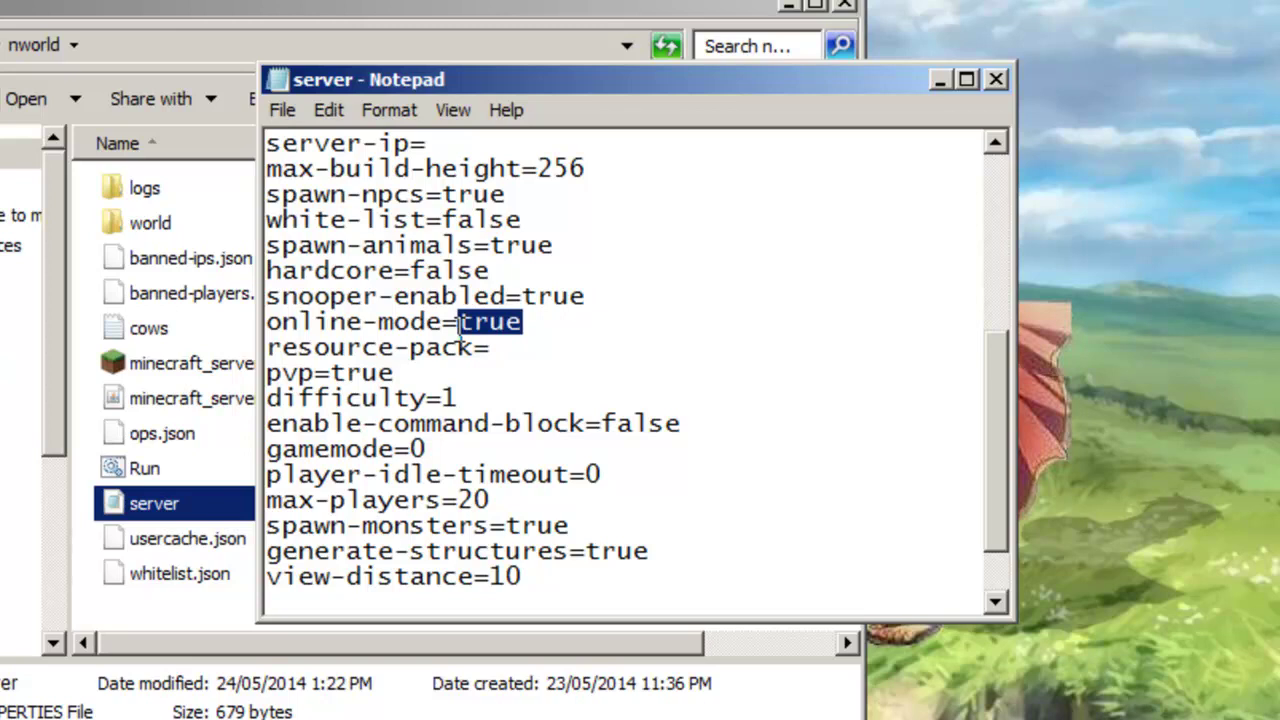
type("false")
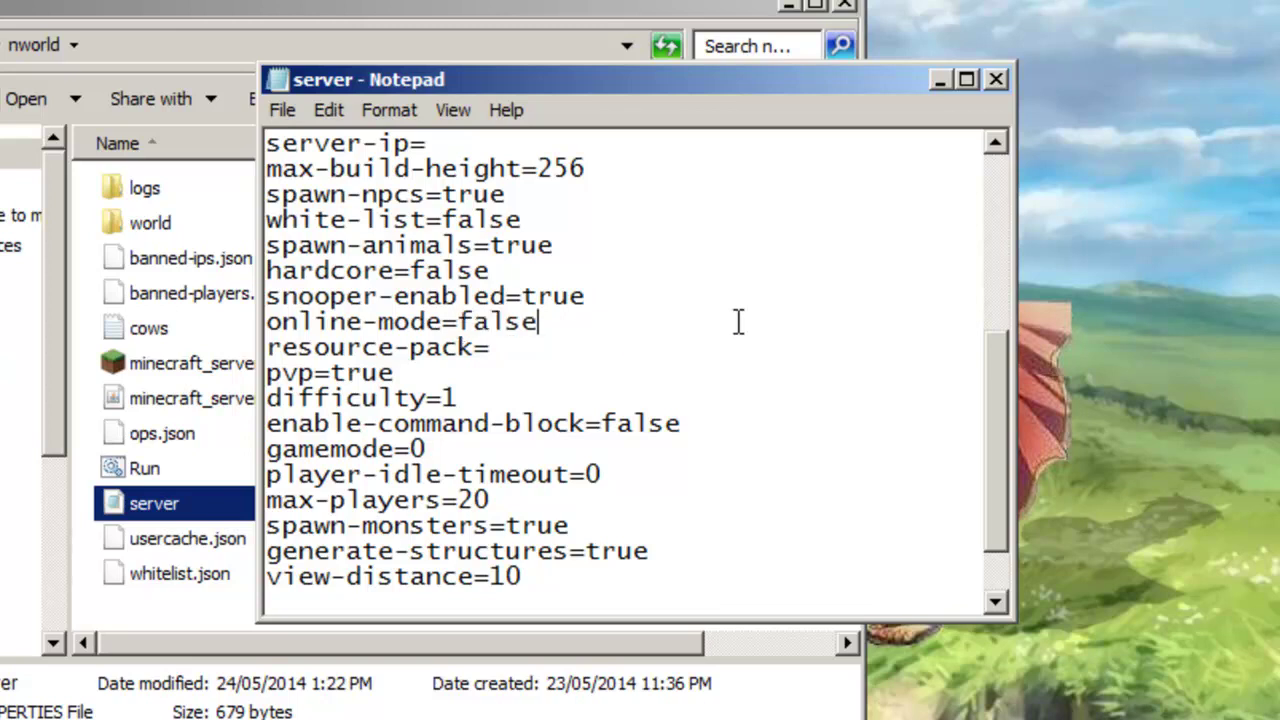
key("ctrl+s")
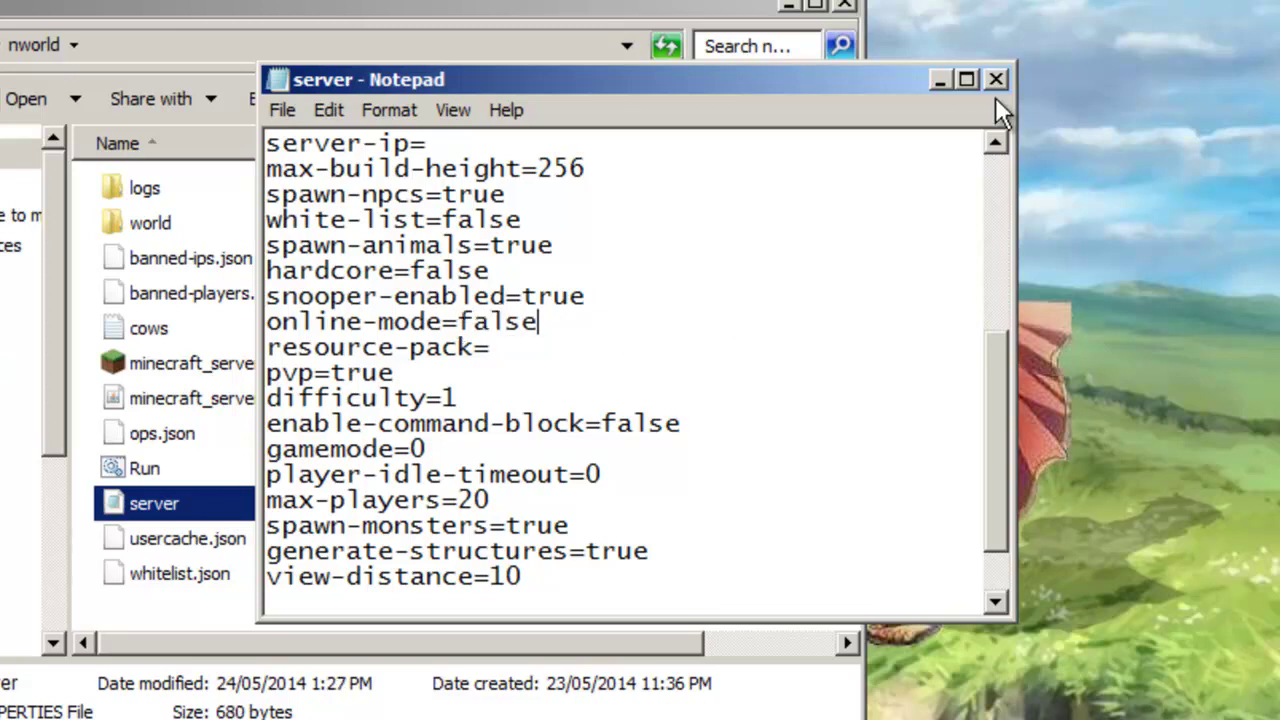
left_click(996, 80)
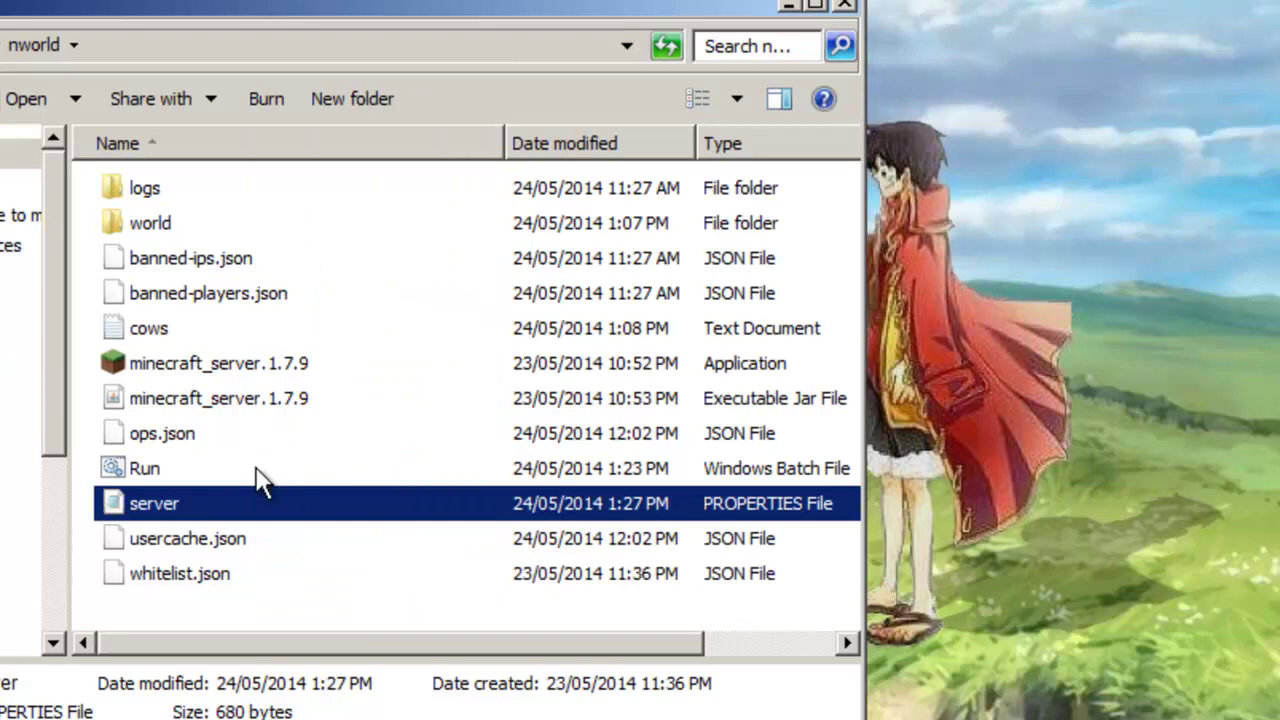
Step: Edit the Run batch file in Notepad so its -o option reads false instead of true
left_click(165, 476)
right_click(165, 473)
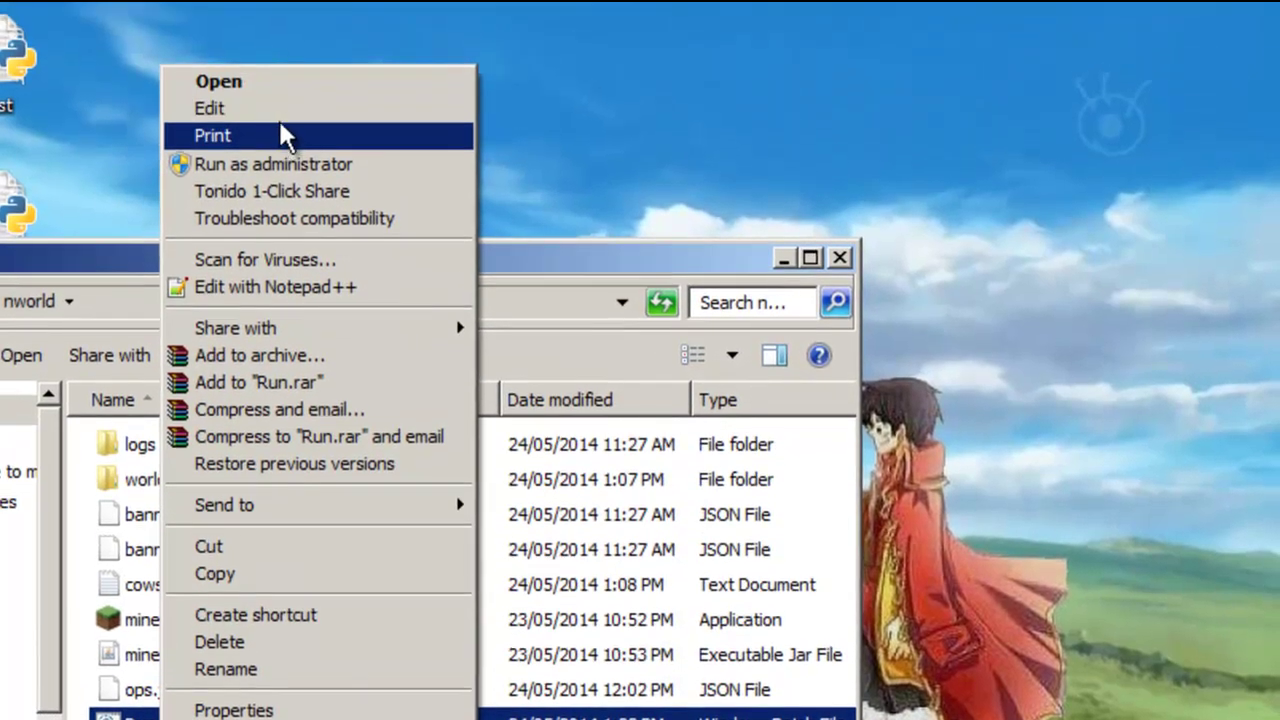
left_click(281, 109)
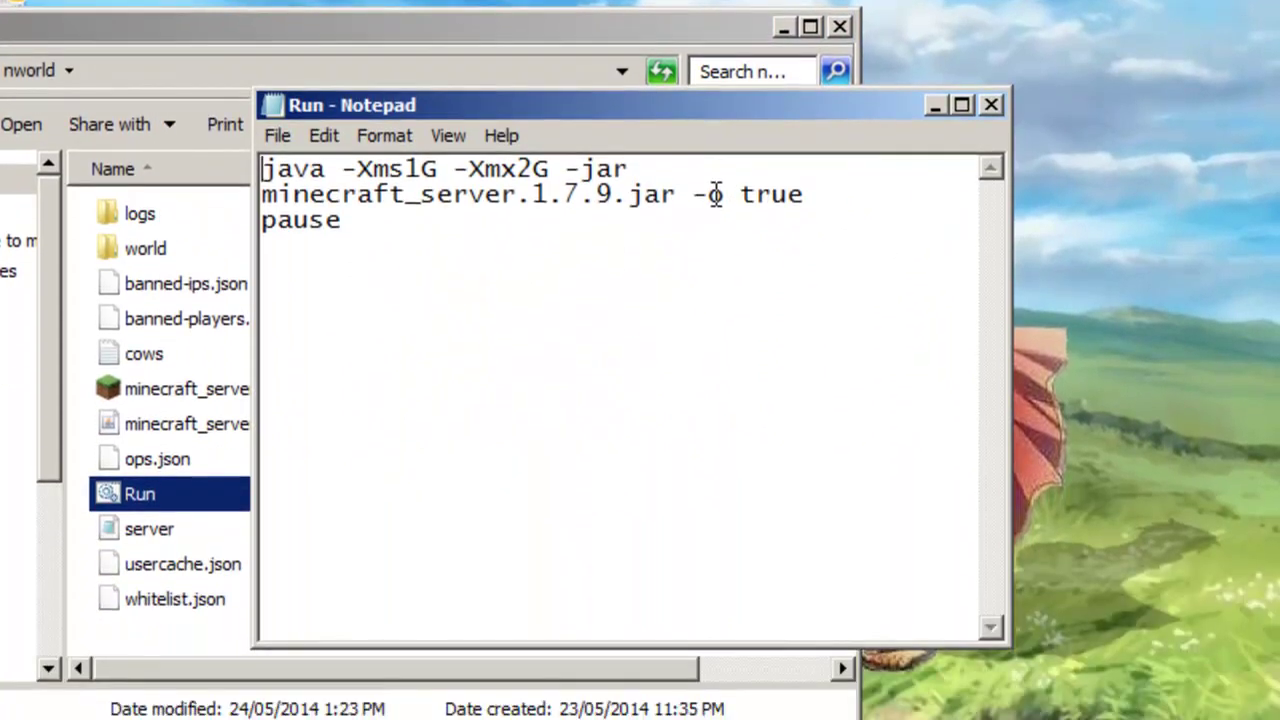
left_click(832, 200)
key("BackSpace")
key("BackSpace")
key("BackSpace")
key("BackSpace")
type("false")
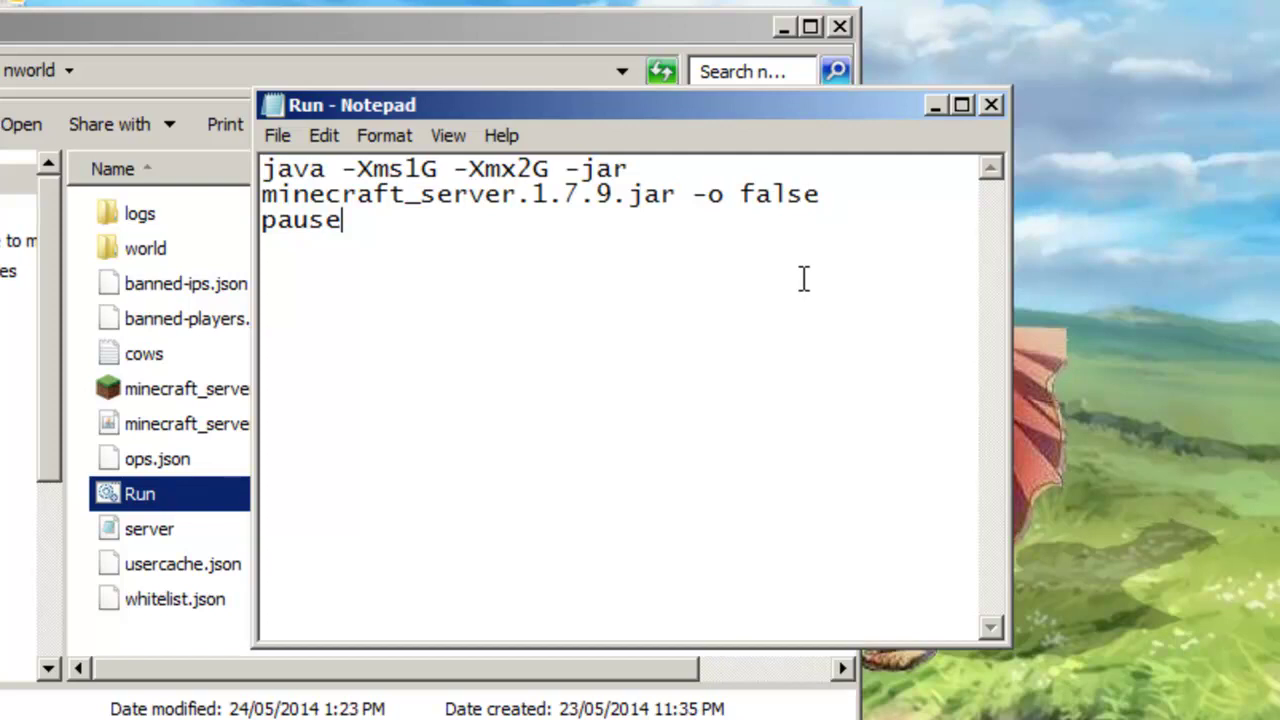
left_click(1003, 109)
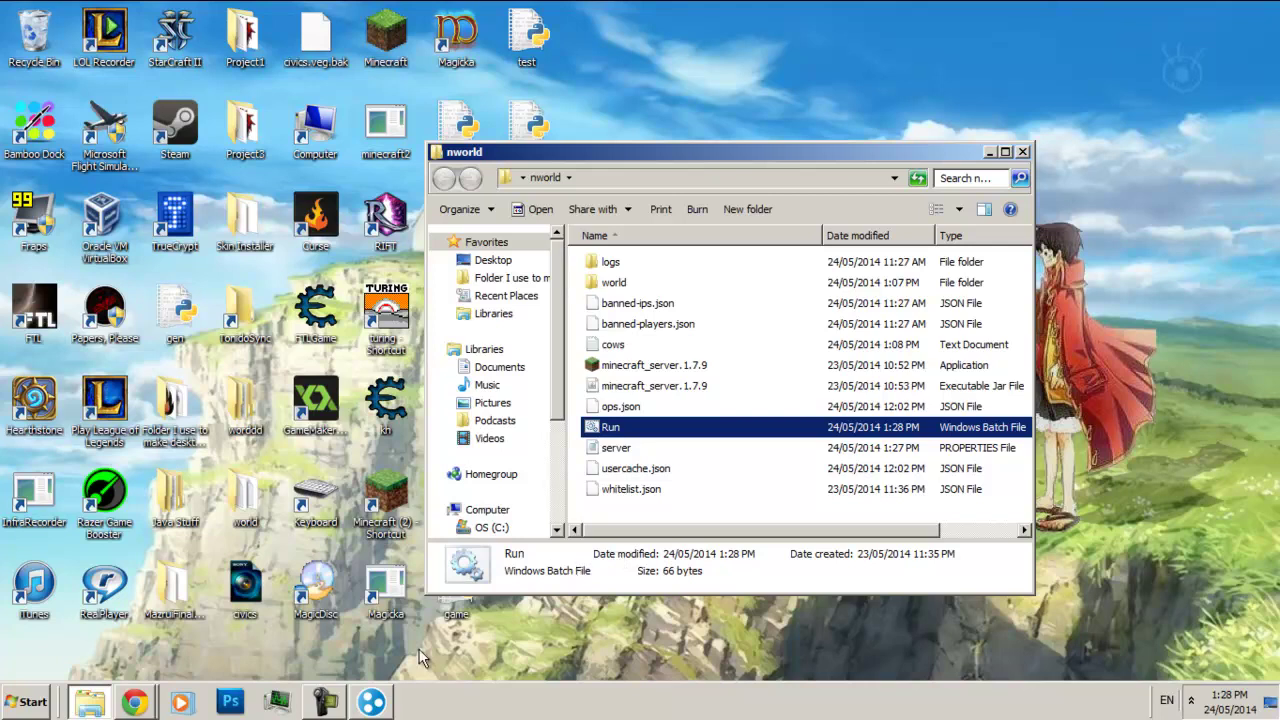
Step: Show the screen recorder window from the taskbar beside the nworld folder
left_click(328, 700)
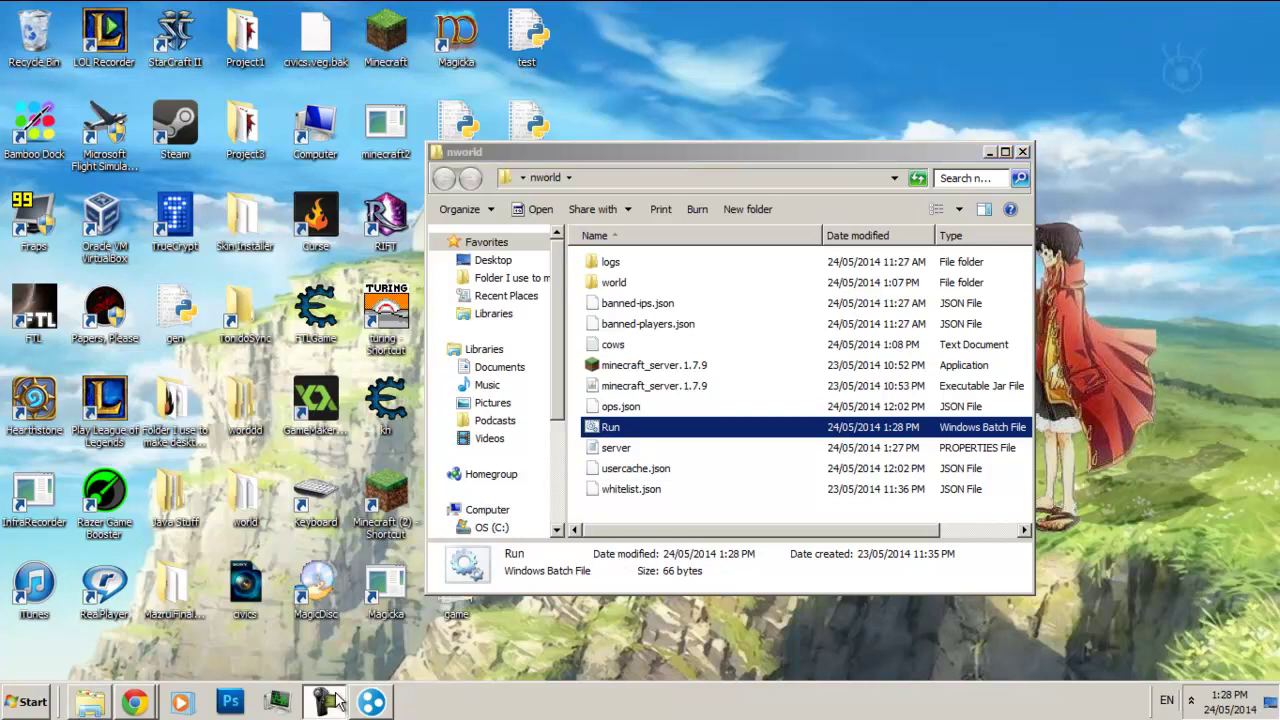